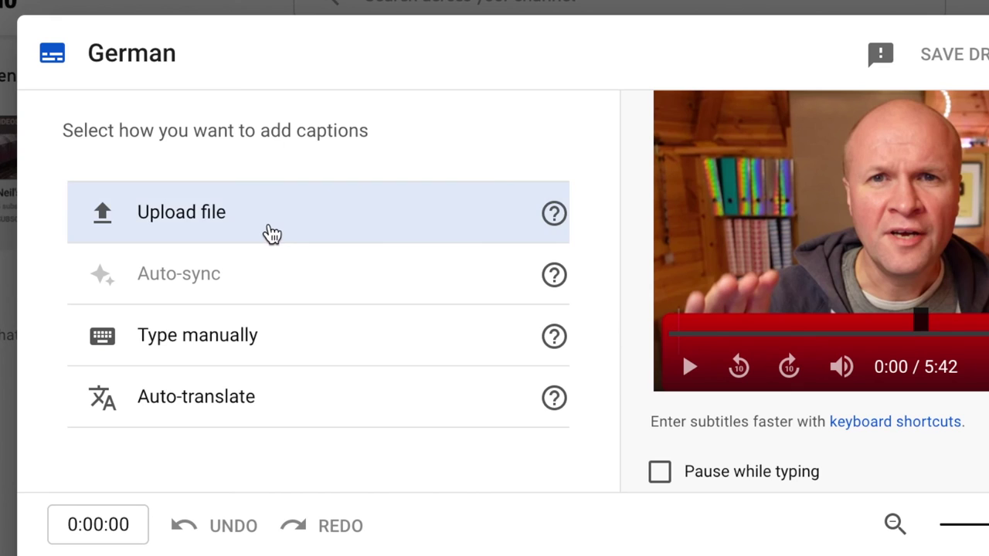
Start the German caption file upload, then select all English caption text for copying.
left_click(269, 224)
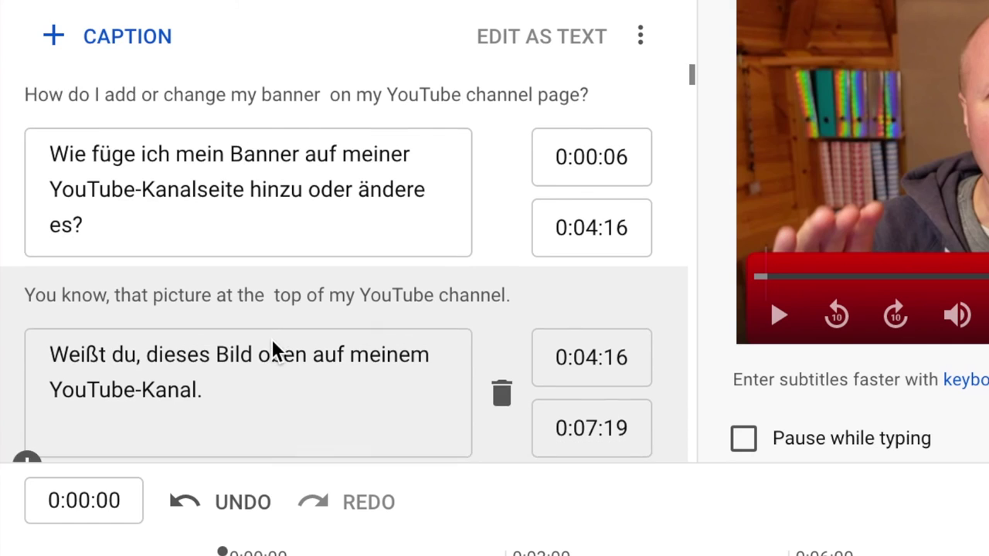
scroll(272, 338, "down", 3)
scroll(272, 339, "down", 6)
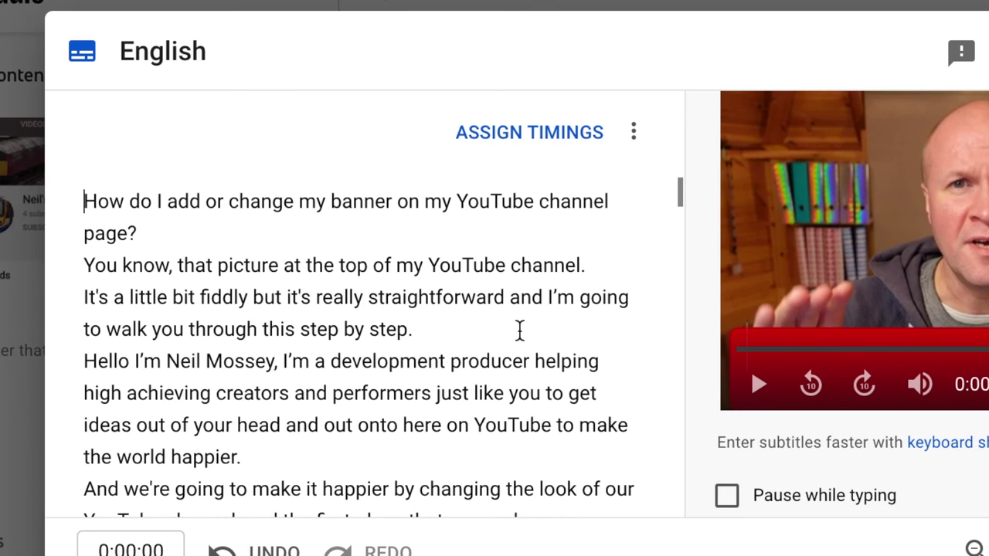
key("super+a")
right_click(444, 348)
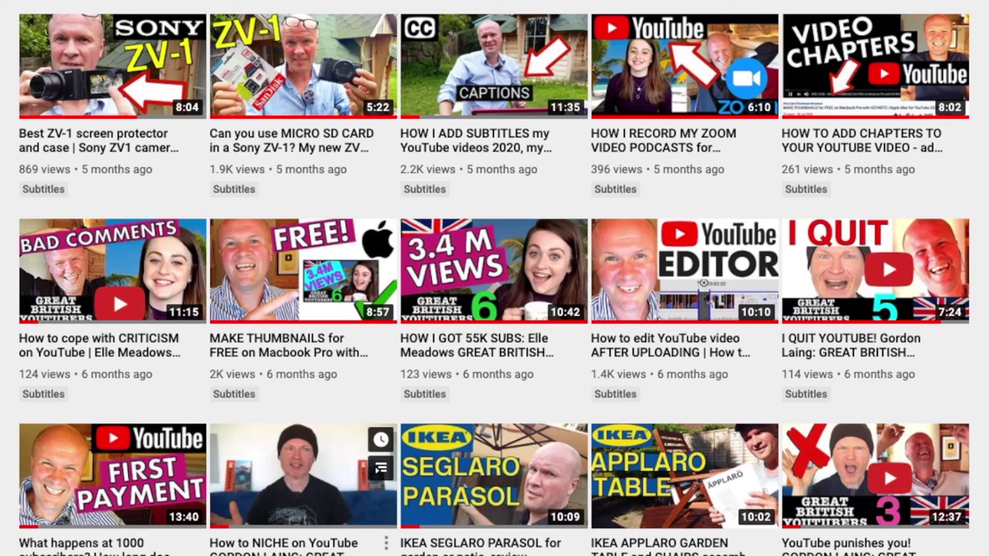
Scroll the channel's Videos tab back up to the banner and first row of uploads.
scroll(494, 278, "up", 10)
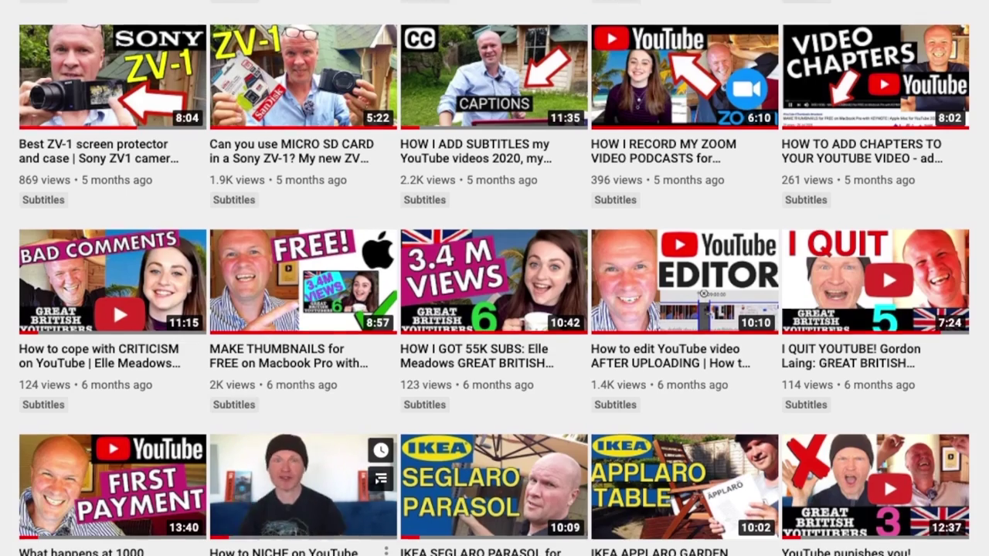
scroll(495, 278, "up", 12)
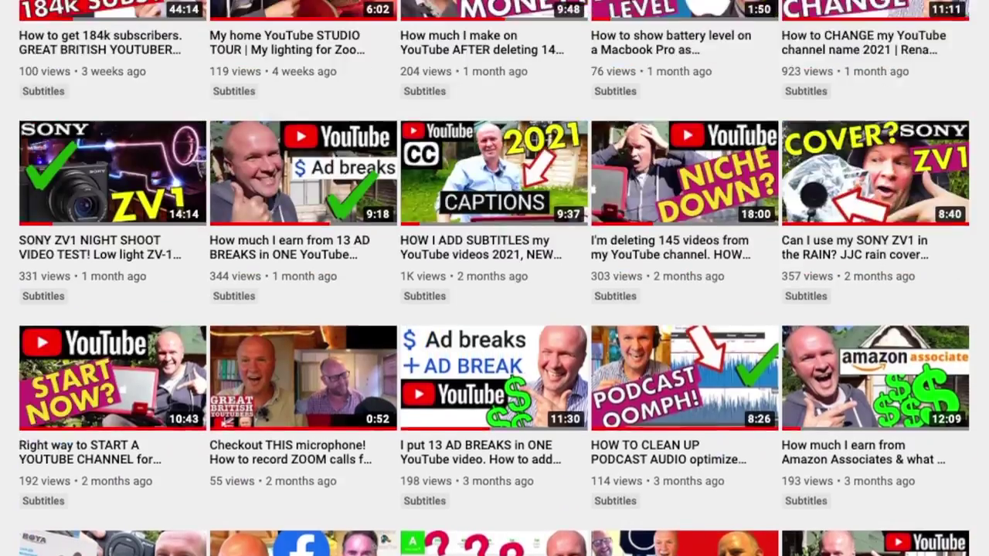
scroll(495, 279, "up", 1)
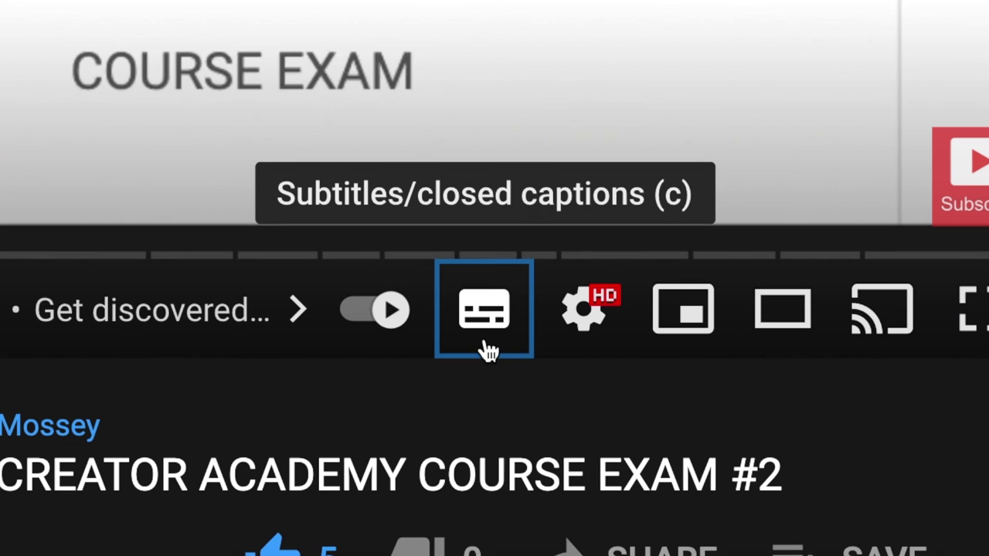
Turn on subtitles in the video player with the CC button.
left_click(464, 303)
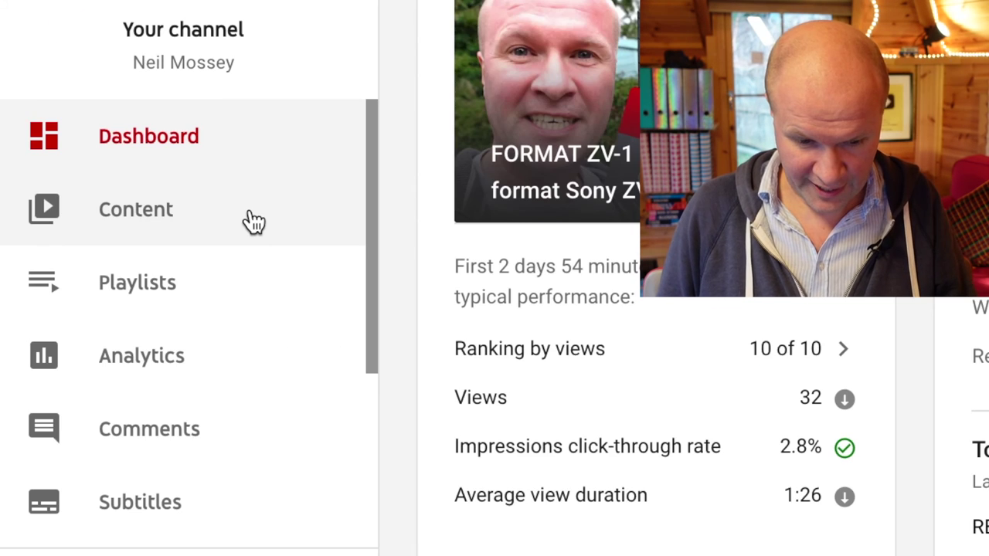
From Content, open the banner video's details and go to its Subtitles page.
left_click(140, 296)
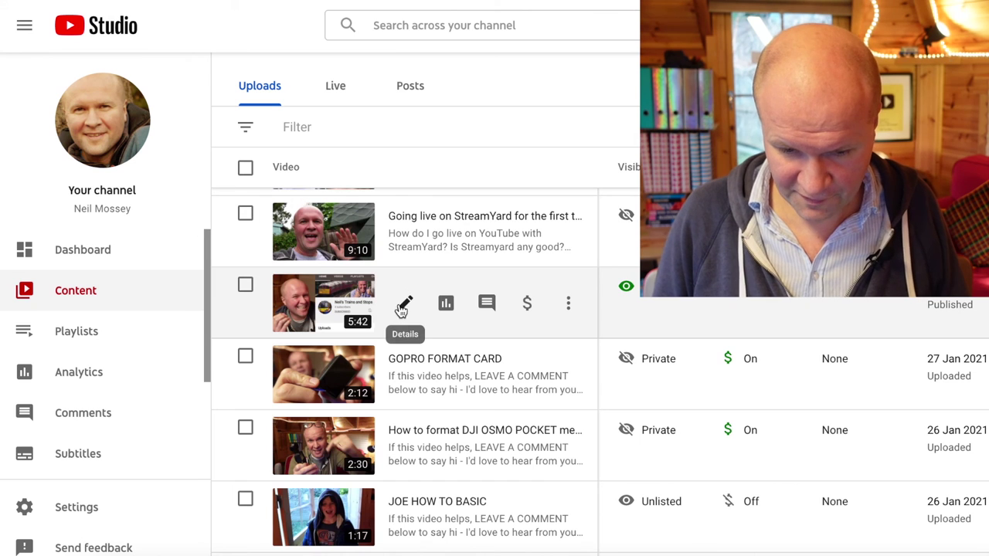
left_click(402, 306)
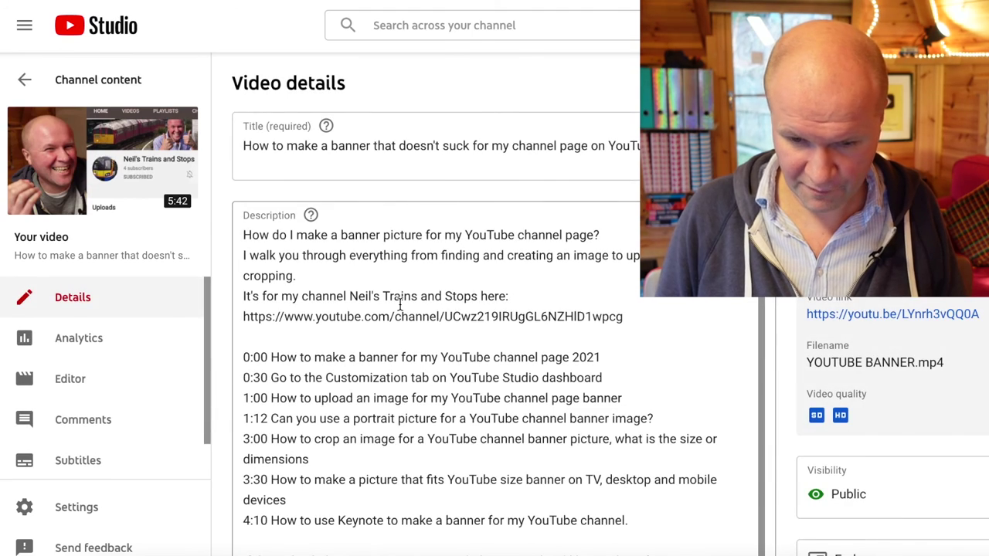
left_click(181, 323)
scroll(319, 126, "down", 1)
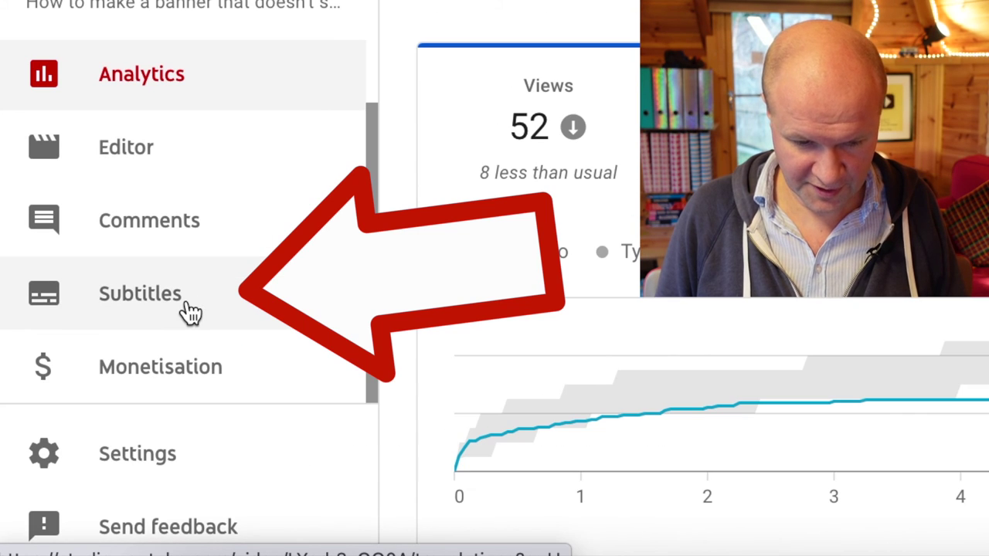
left_click(190, 309)
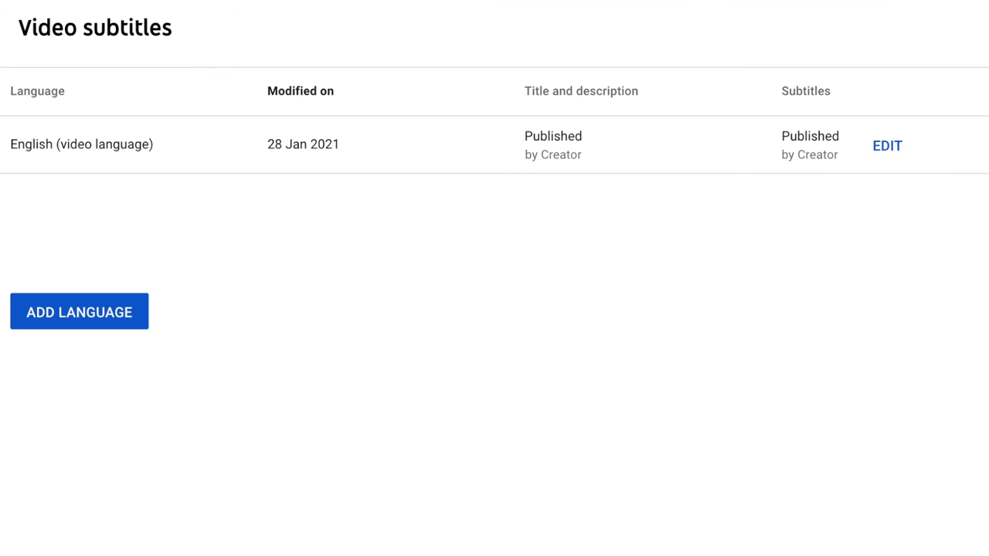
Open the English subtitle track's options menu and show its Download format choices.
mouse_move(927, 152)
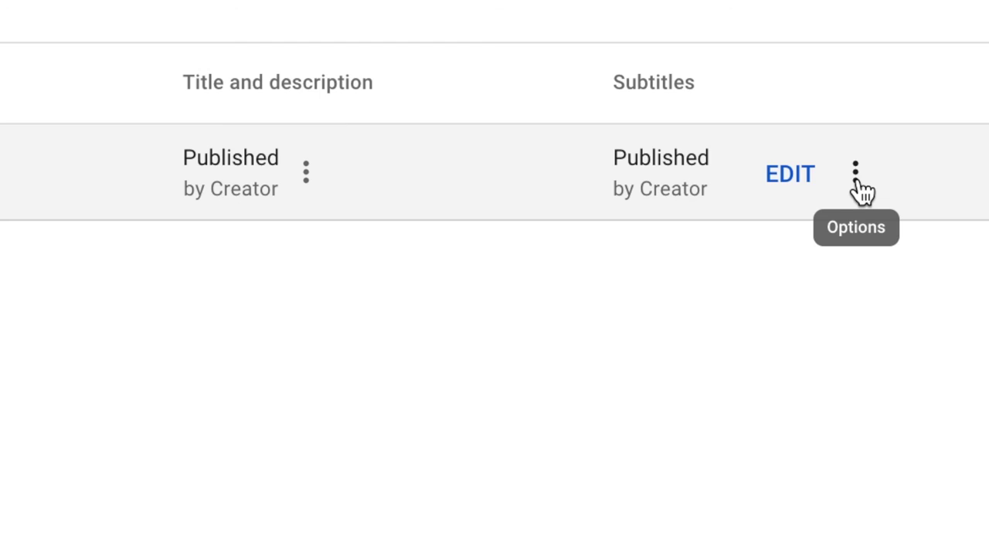
left_click(856, 176)
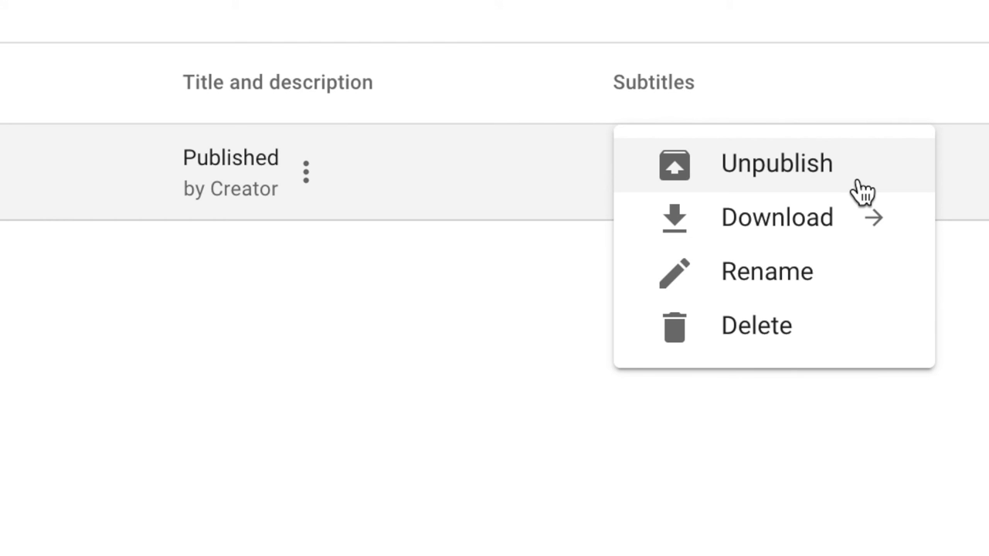
left_click(843, 236)
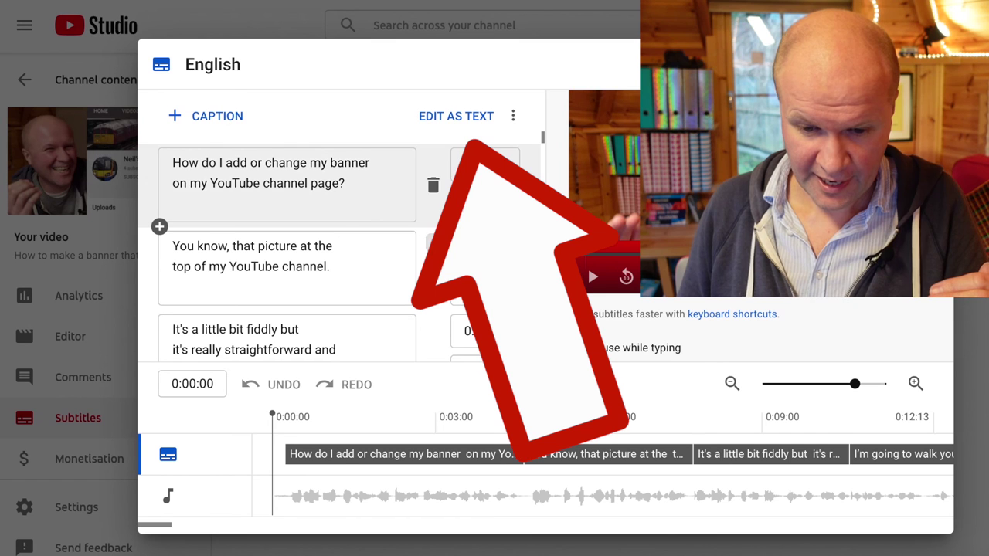
Switch the English captions to Edit as Text and select the whole transcript for copying.
left_click(454, 117)
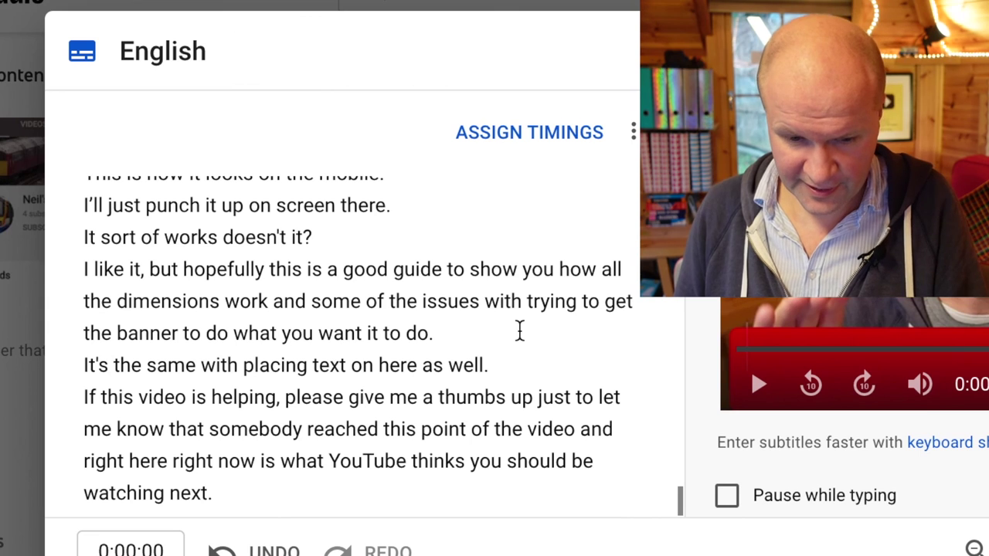
scroll(448, 229, "up", 5)
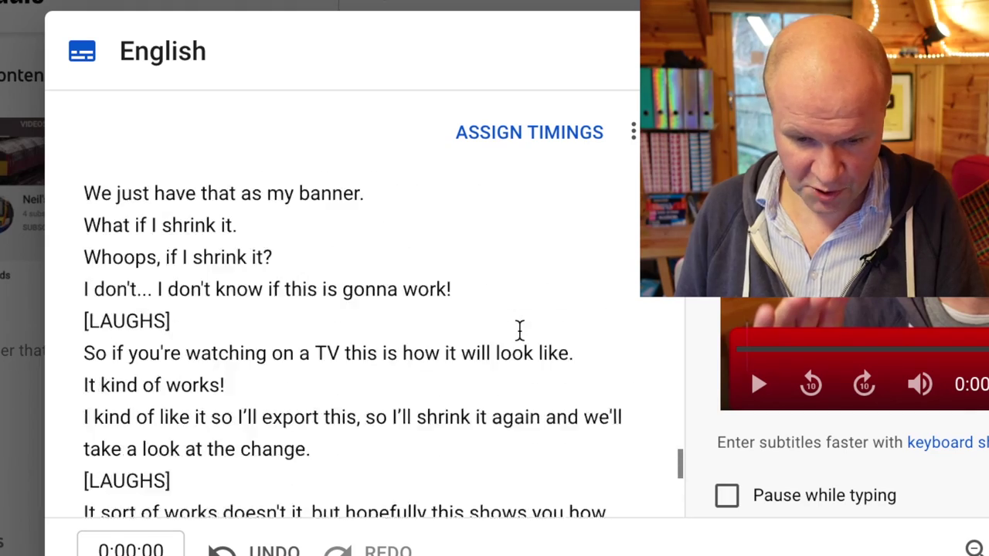
scroll(519, 330, "up", 20)
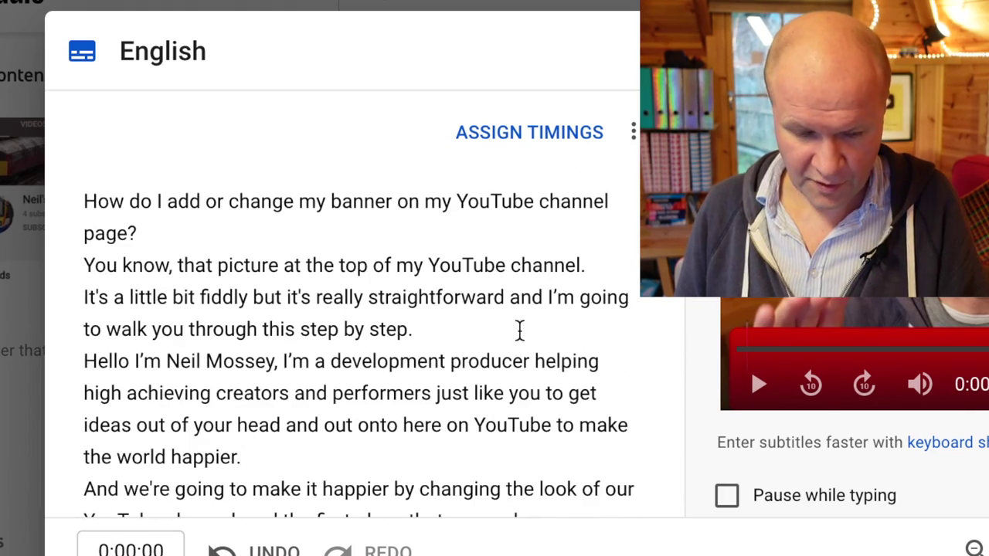
key("super+a")
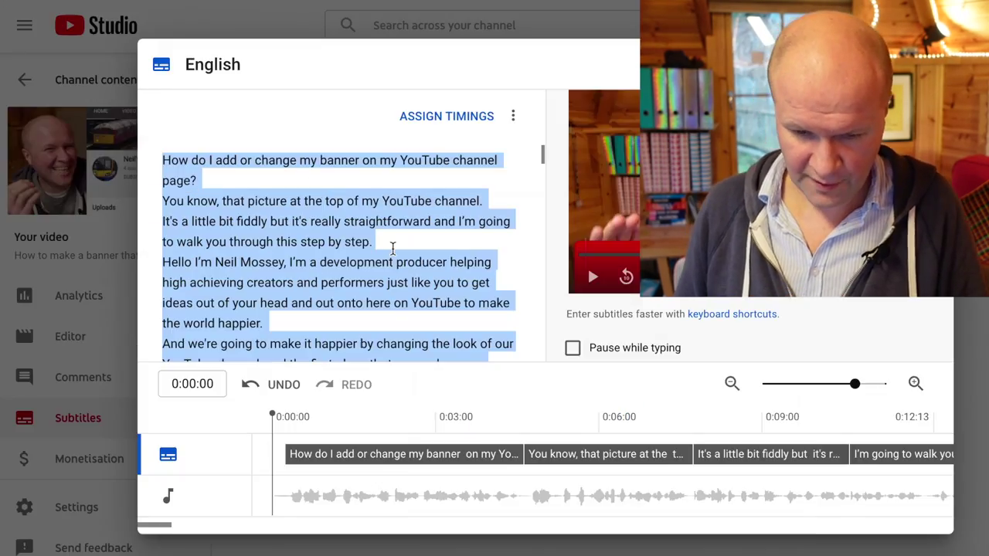
right_click(445, 348)
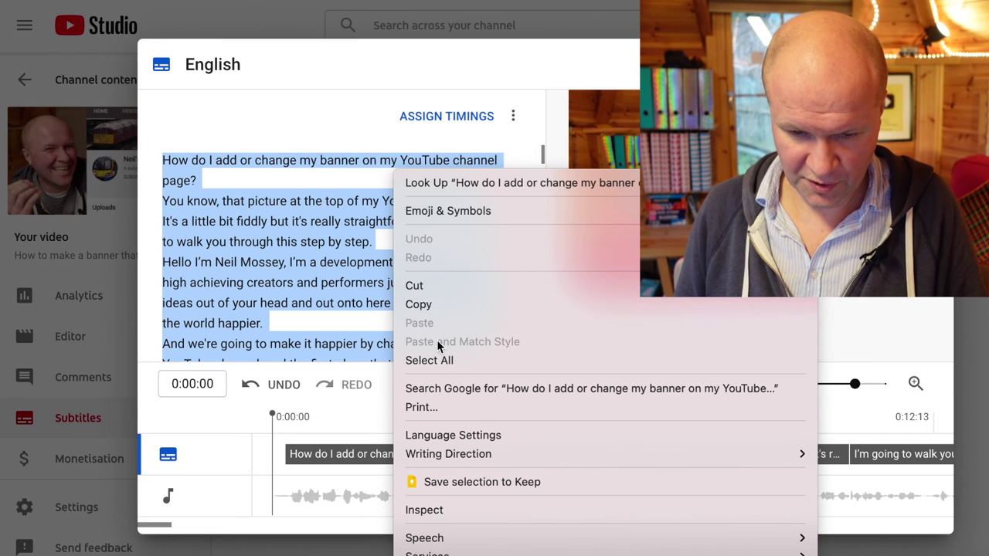
Copy the English transcript and paste it into the blank Pages document.
left_click(453, 307)
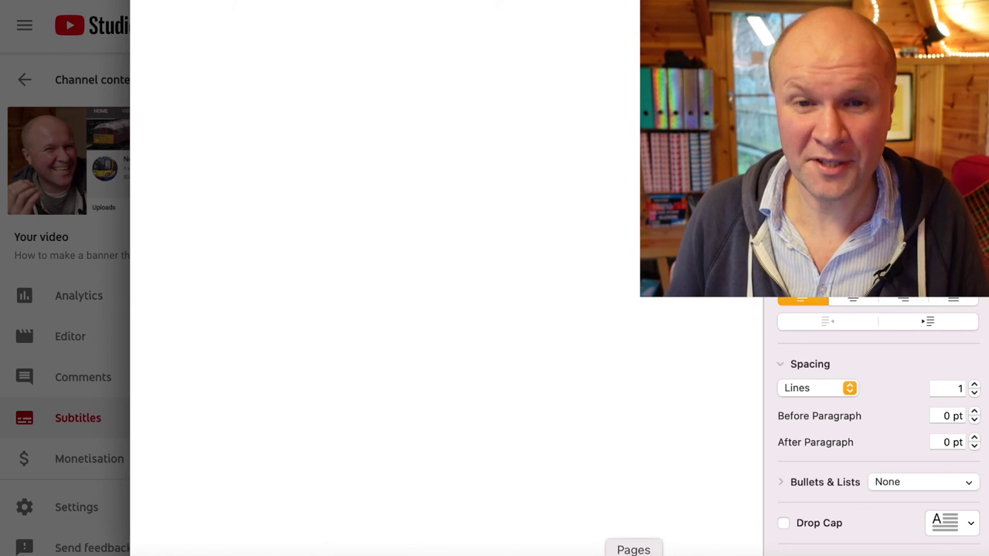
key("super+v")
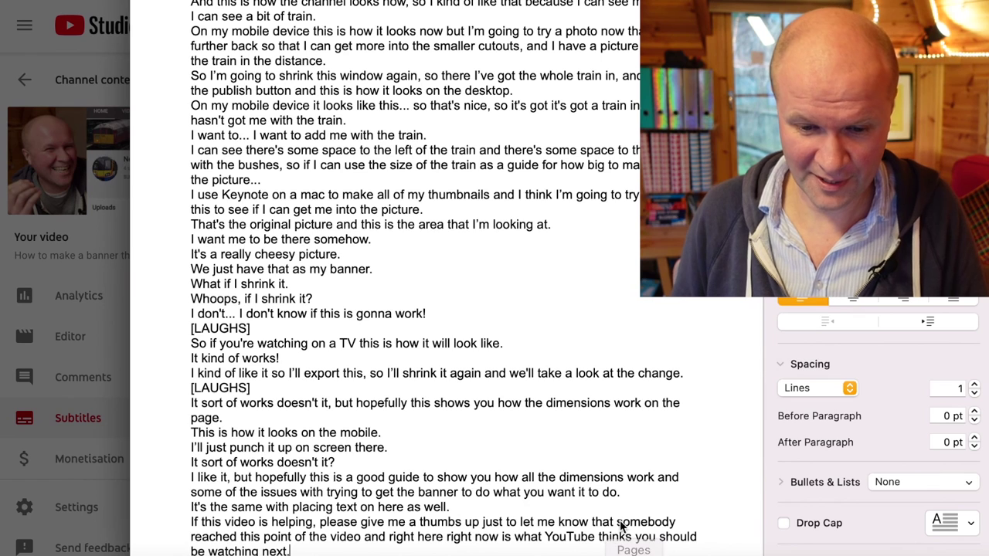
scroll(620, 527, "down", 3)
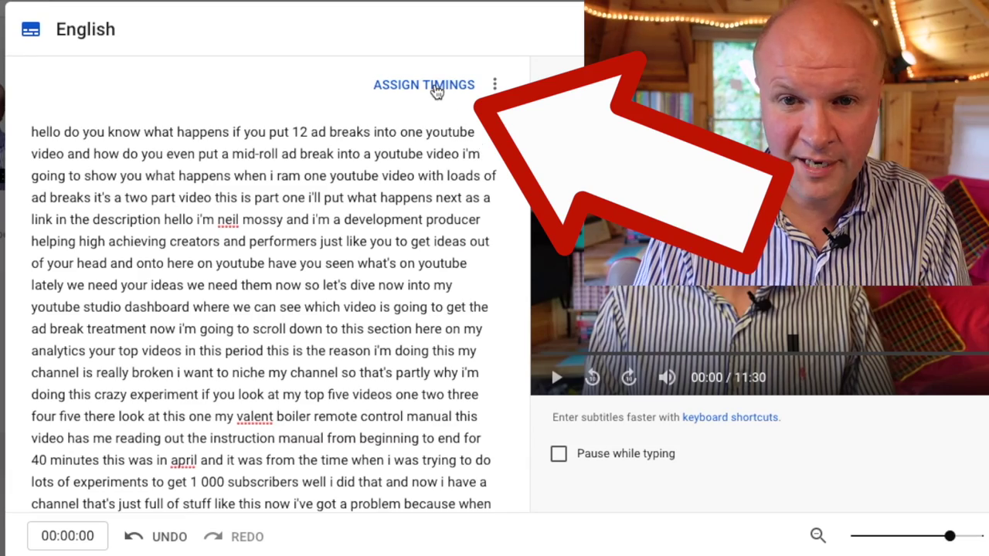
Assign timings to the pasted transcript and publish the subtitles.
left_click(438, 88)
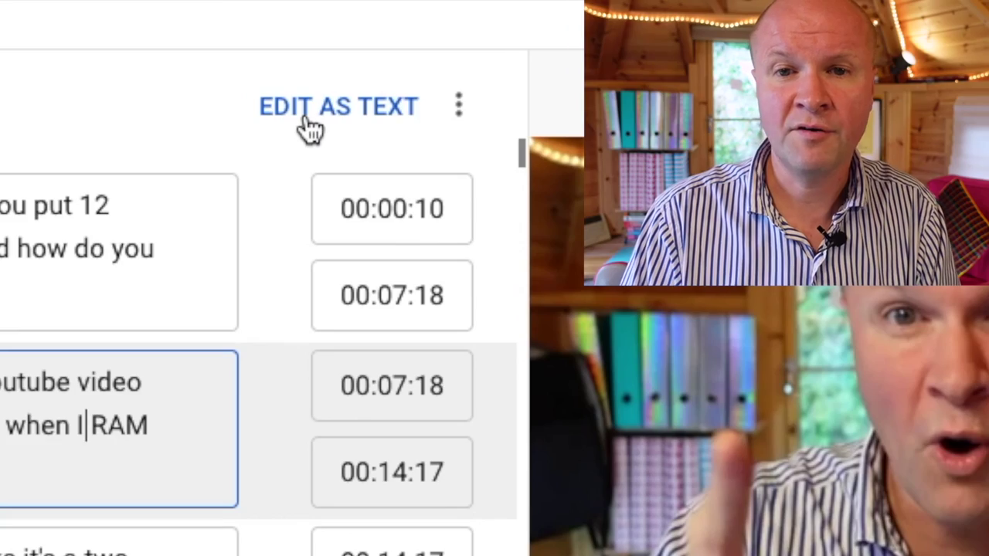
left_click(434, 87)
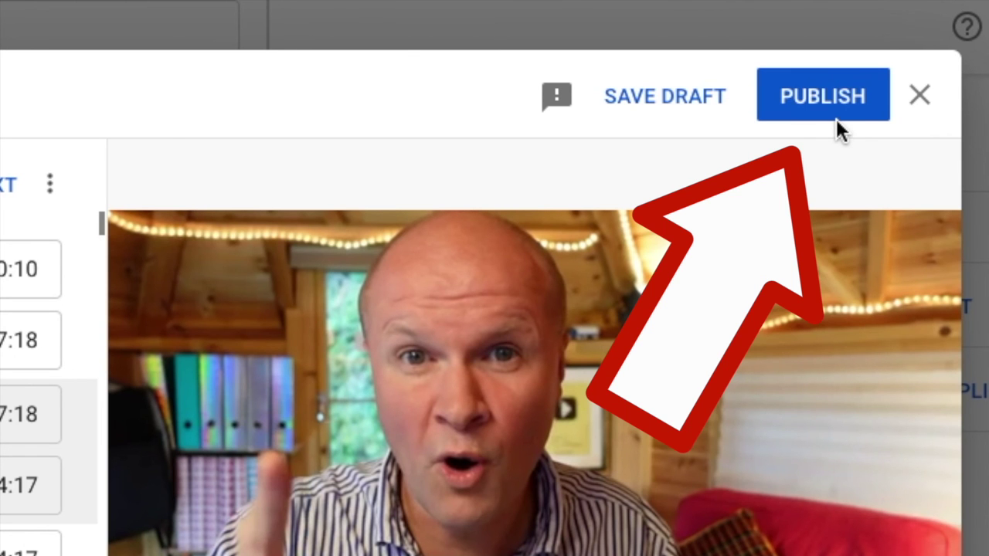
left_click(834, 116)
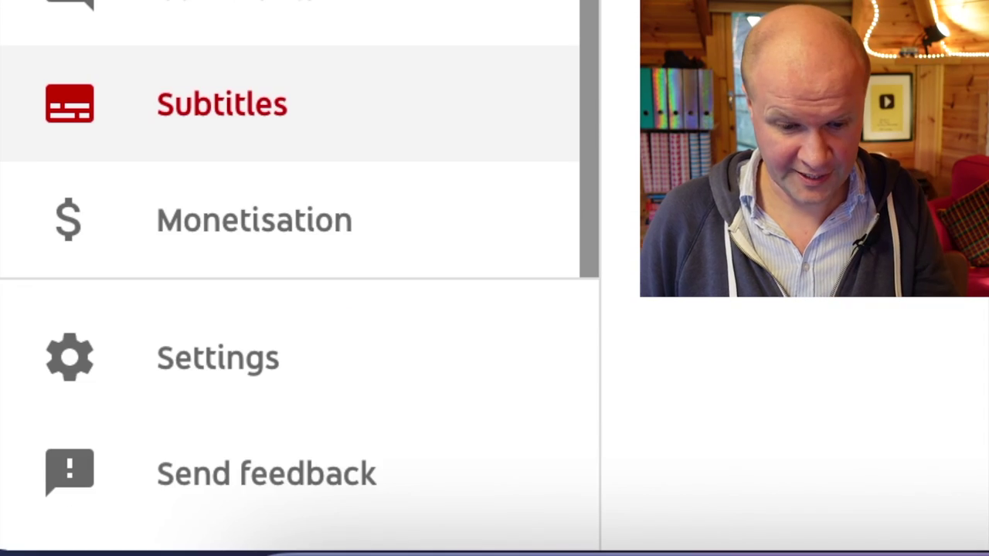
left_click(347, 391)
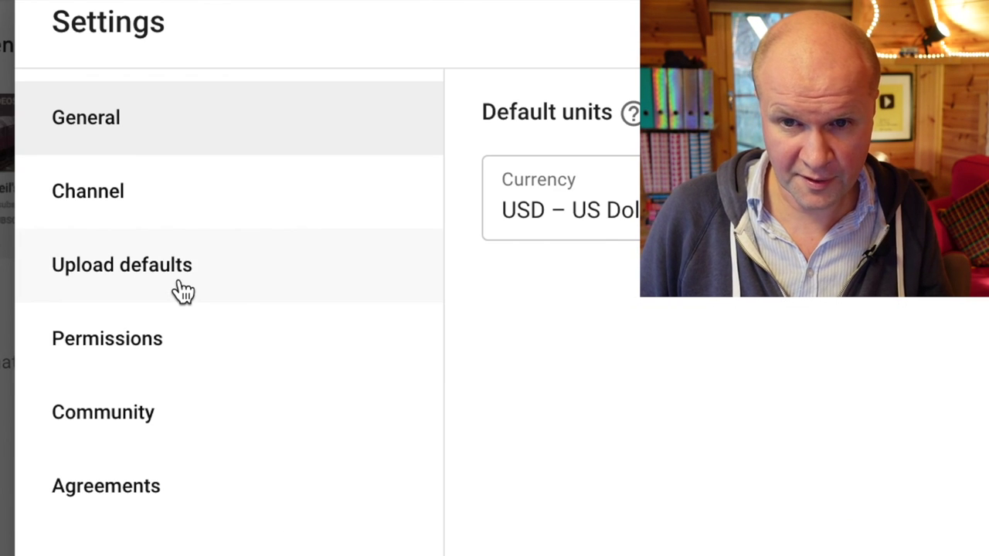
left_click(183, 292)
left_click(296, 96)
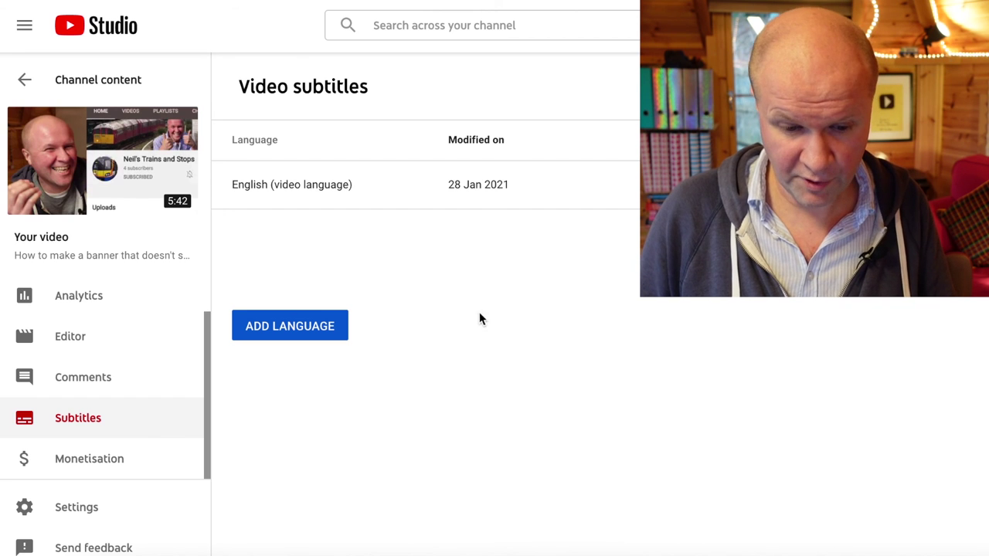
Expand Show More in the video details and scroll to the language and captions settings.
scroll(118, 309, "up", 1)
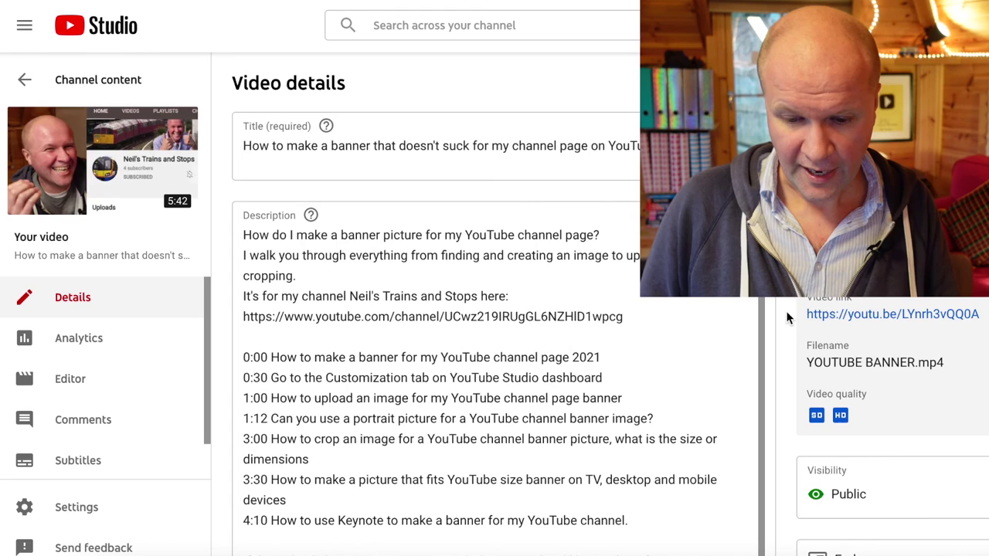
scroll(786, 310, "down", 10)
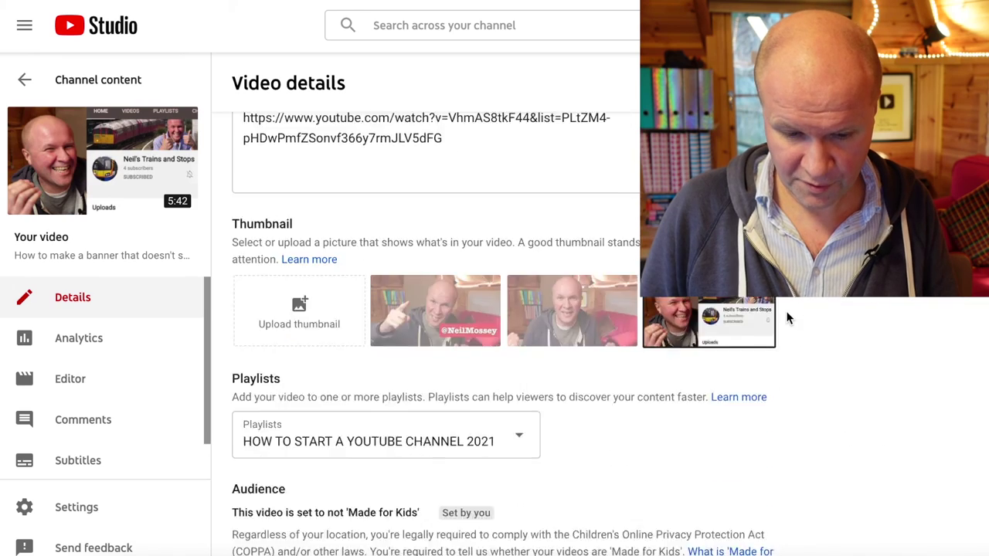
scroll(785, 310, "down", 4)
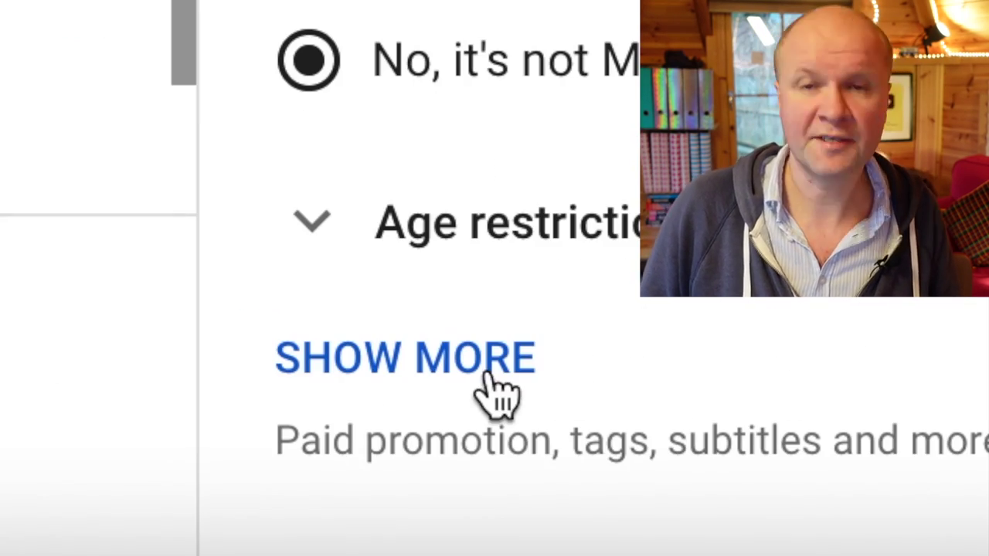
left_click(488, 375)
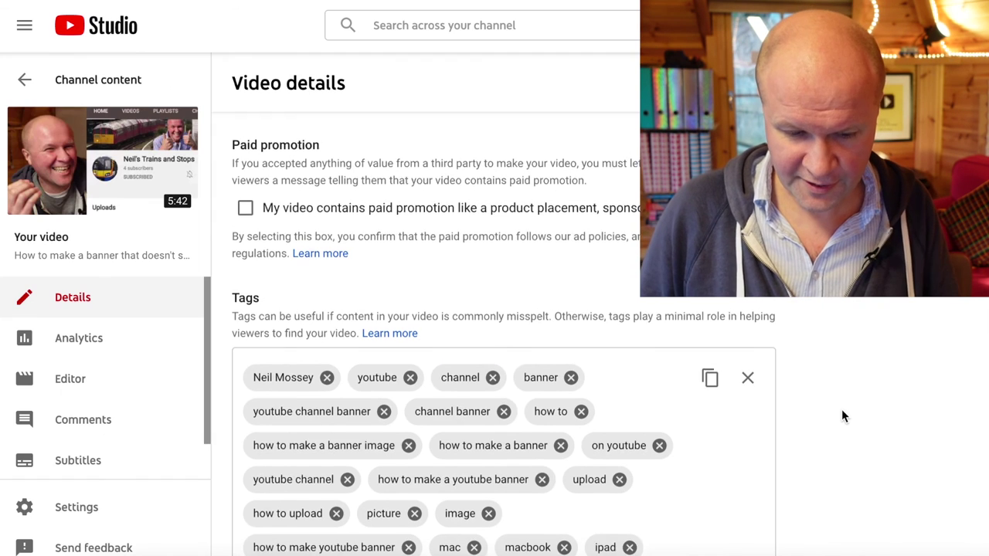
scroll(842, 416, "down", 6)
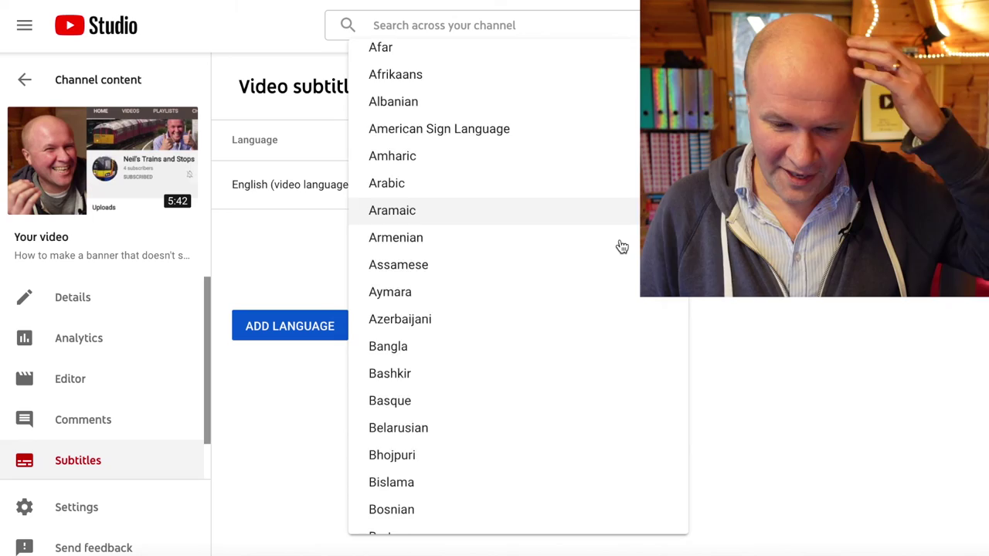
Scroll the language dropdown and pick German as the video's new subtitle language.
scroll(622, 246, "down", 4)
scroll(622, 246, "down", 20)
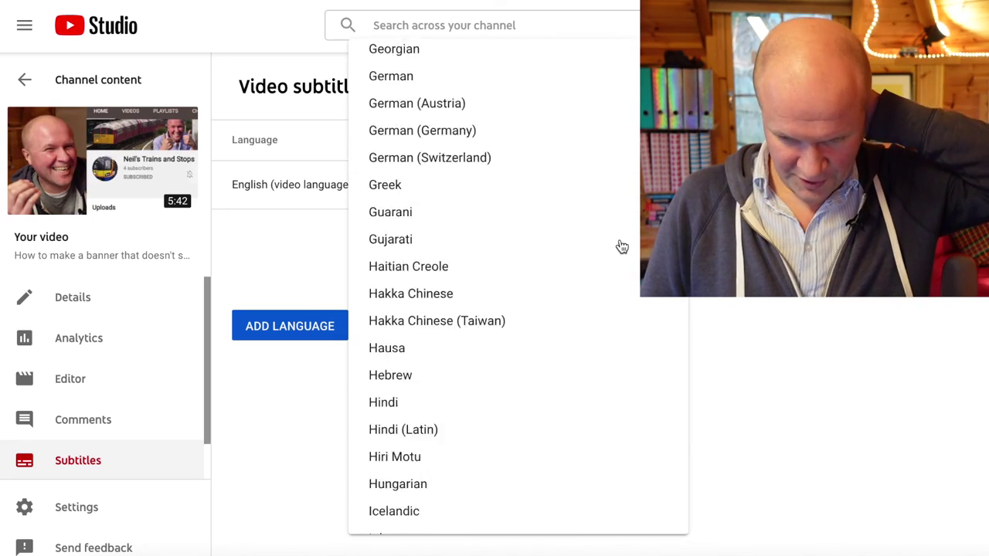
scroll(622, 246, "down", 5)
scroll(622, 247, "down", 10)
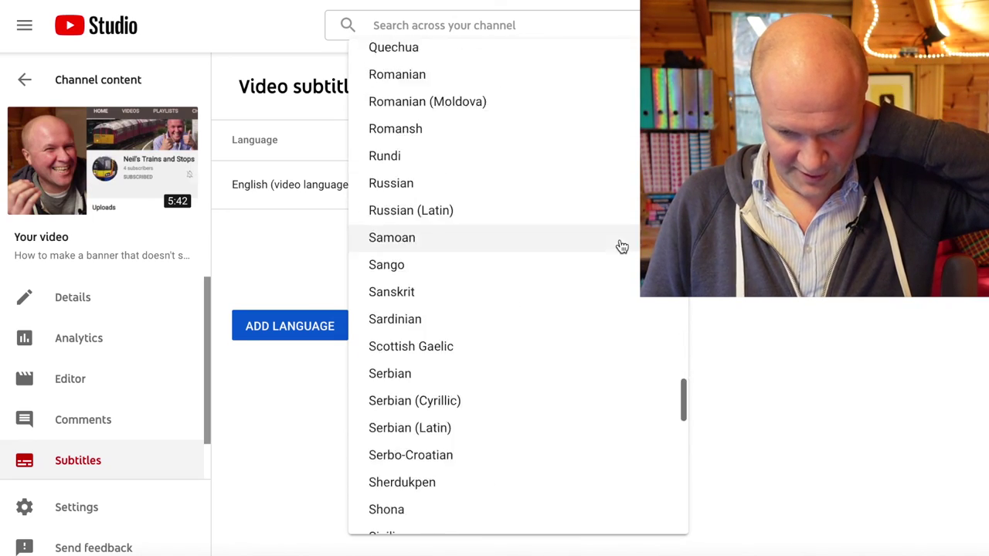
scroll(622, 246, "up", 16)
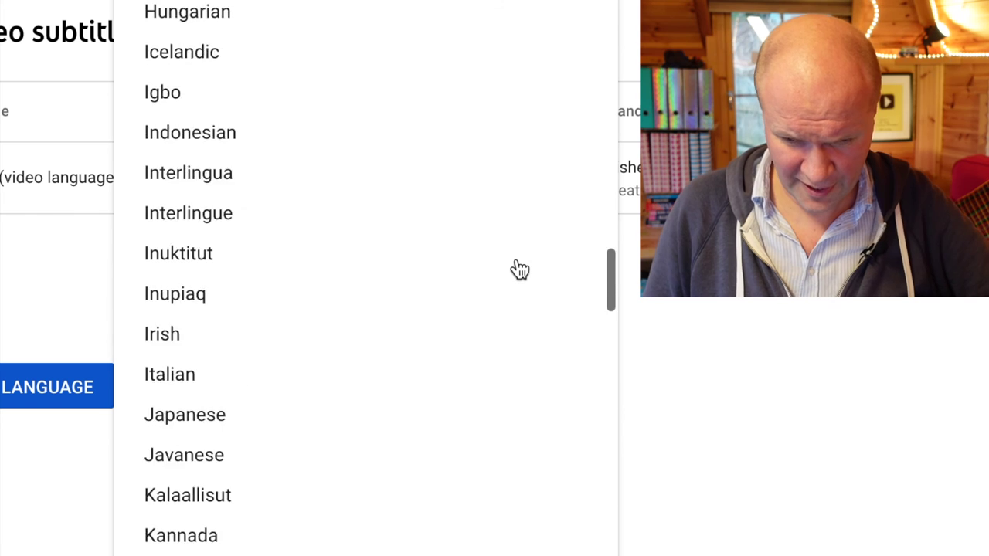
scroll(520, 269, "up", 10)
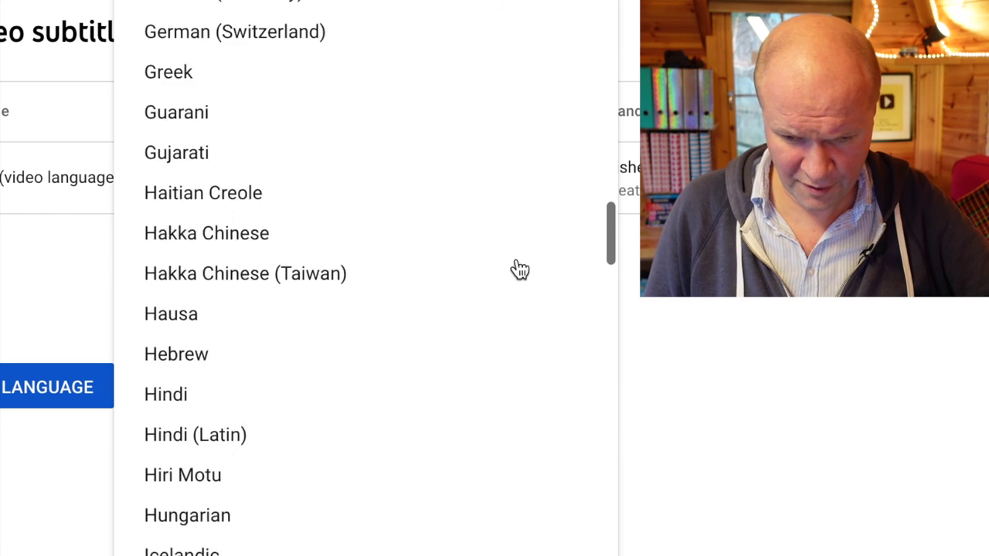
scroll(502, 240, "up", 1)
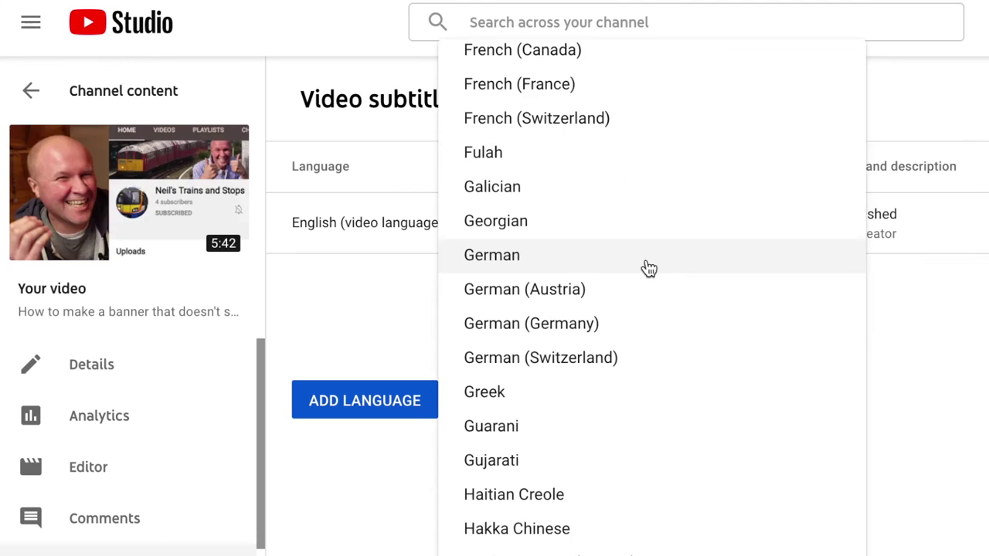
left_click(361, 231)
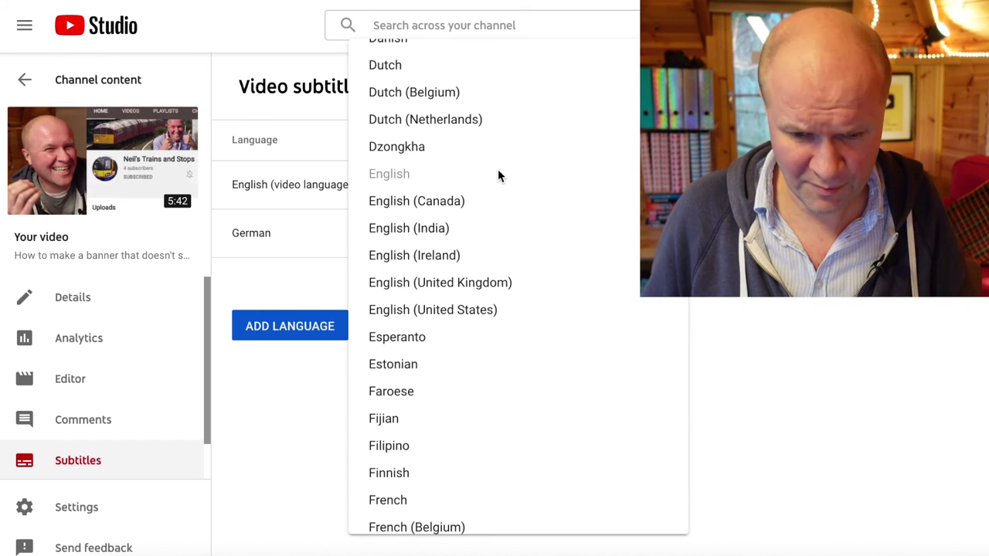
scroll(486, 305, "down", 3)
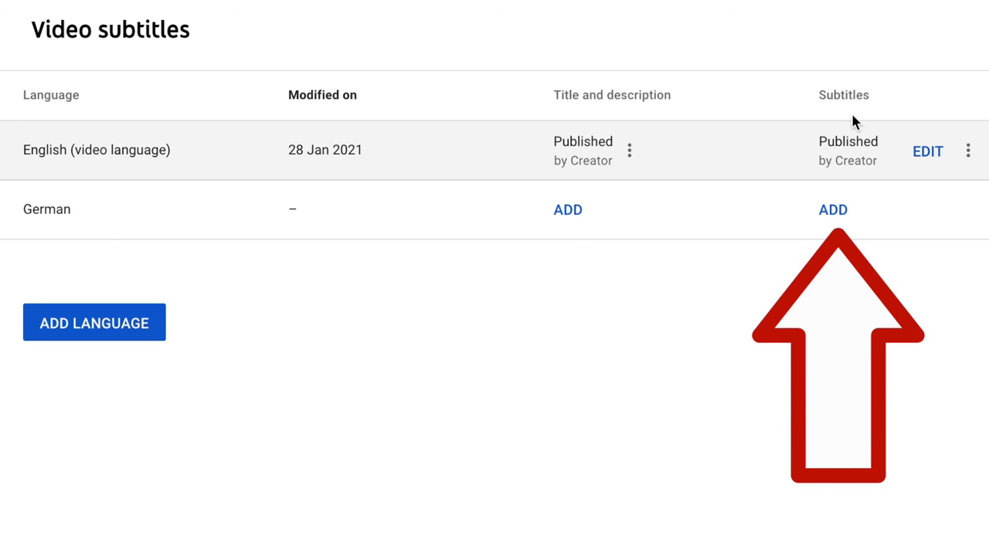
Create German subtitles from the English captions and review the timed German lines in the editor.
left_click(844, 214)
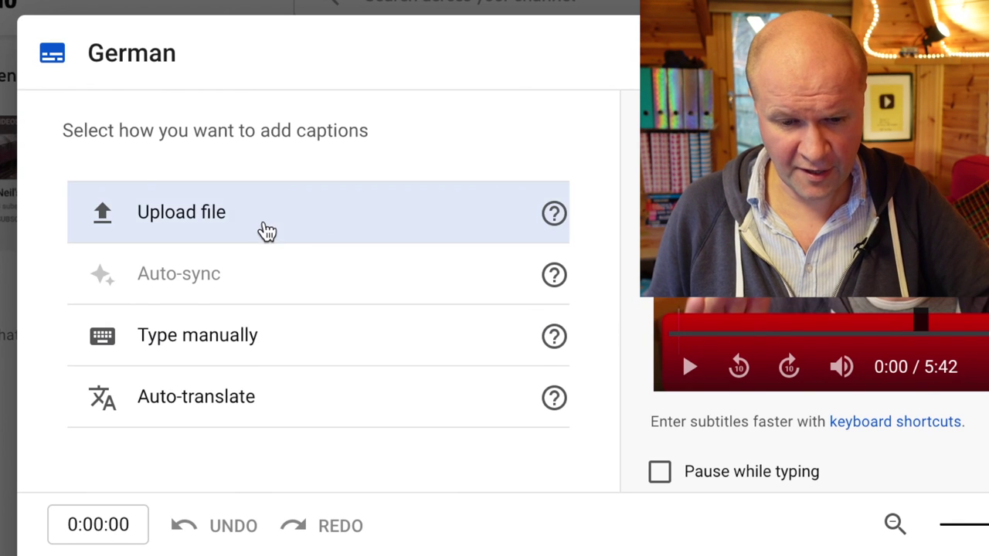
left_click(265, 229)
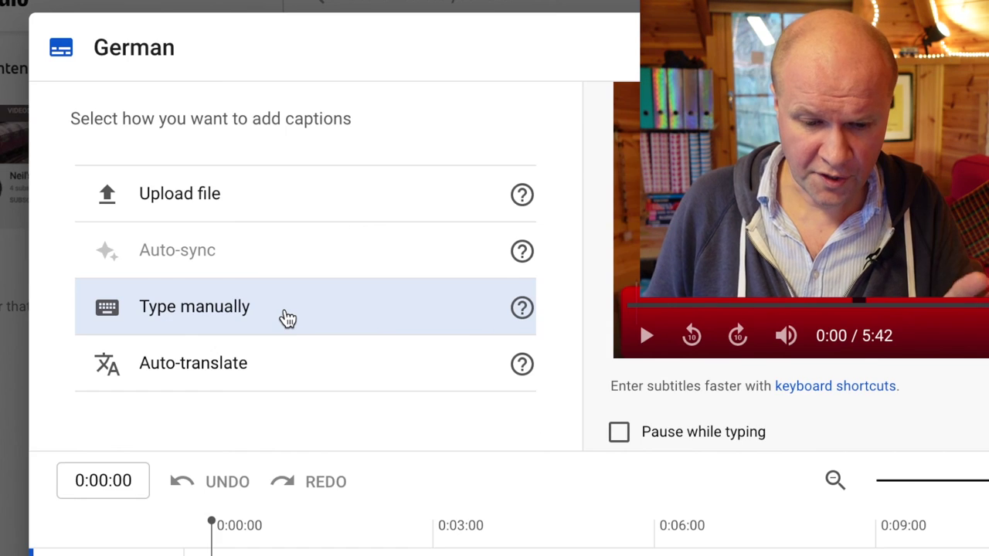
left_click(286, 319)
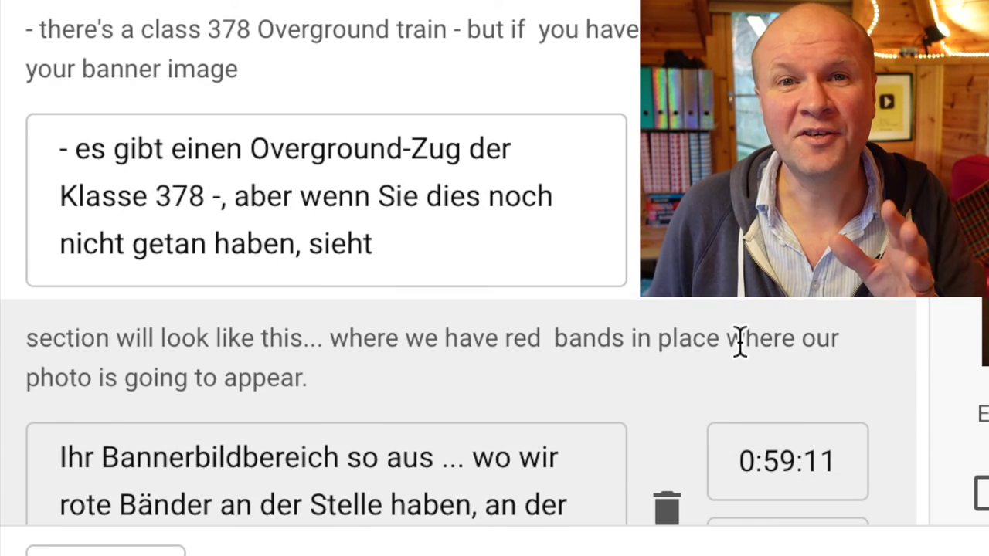
scroll(740, 343, "down", 5)
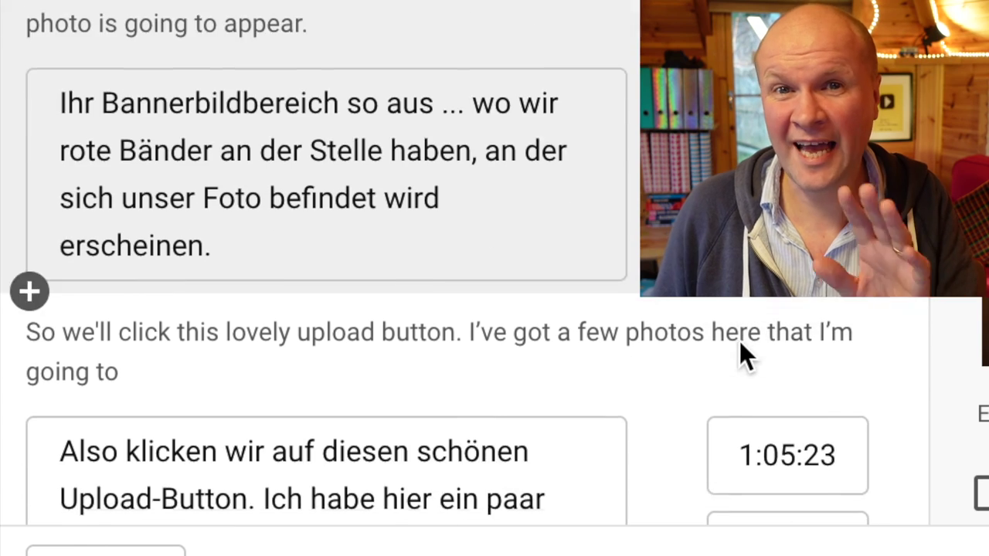
scroll(740, 341, "down", 3)
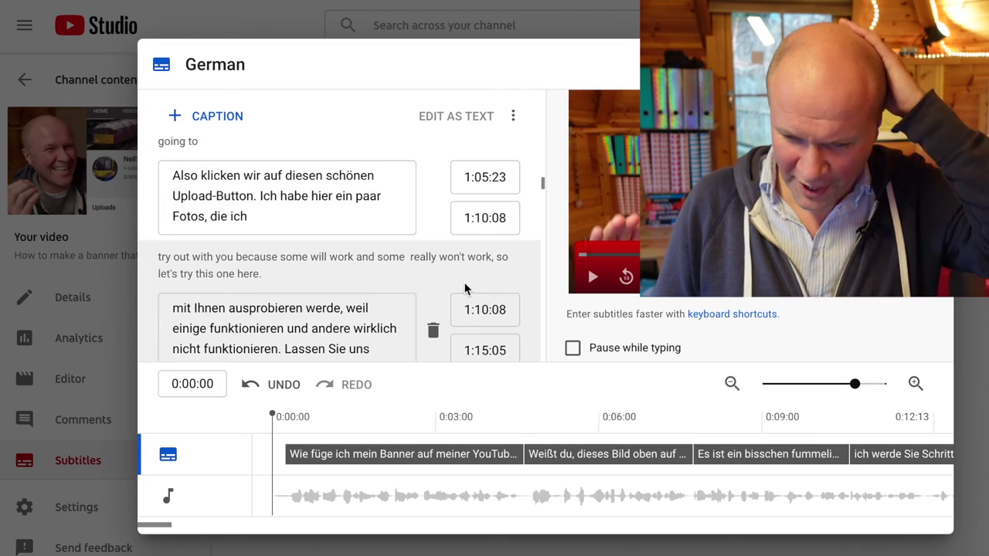
scroll(466, 288, "down", 1)
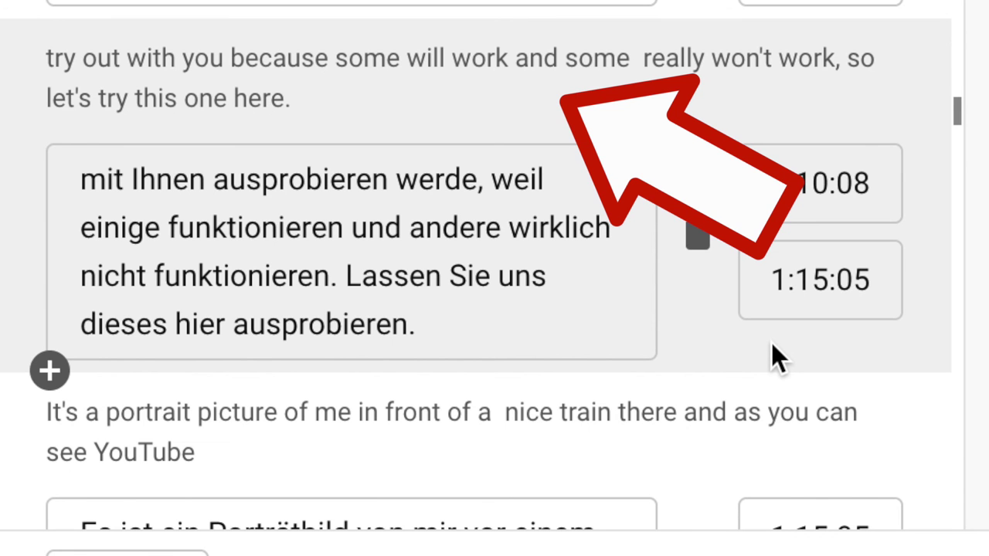
scroll(771, 342, "down", 3)
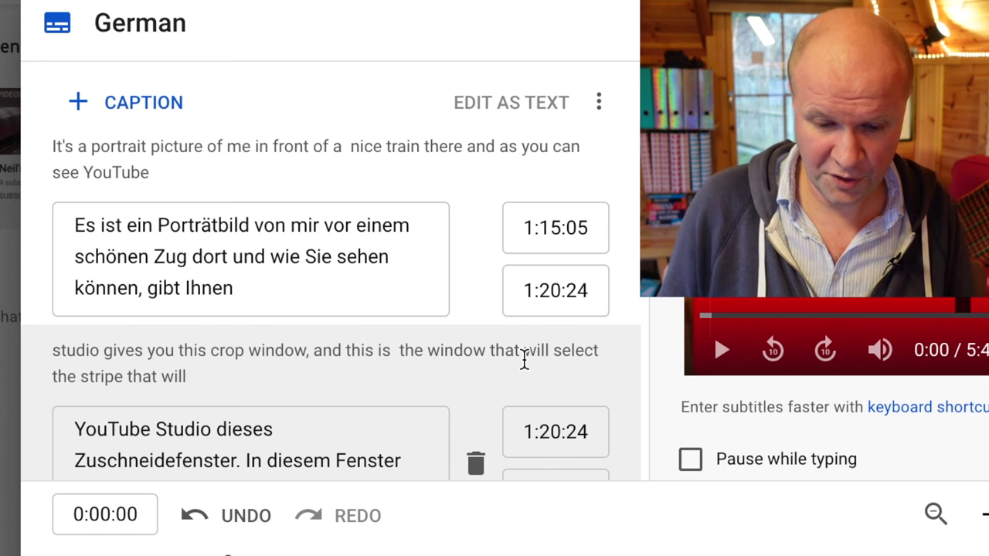
scroll(524, 360, "down", 2)
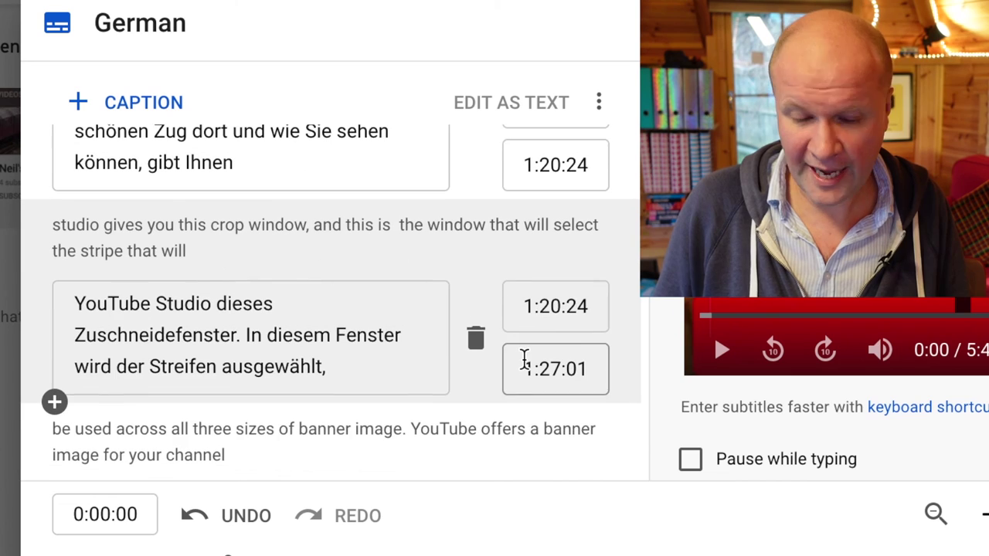
scroll(524, 360, "down", 3)
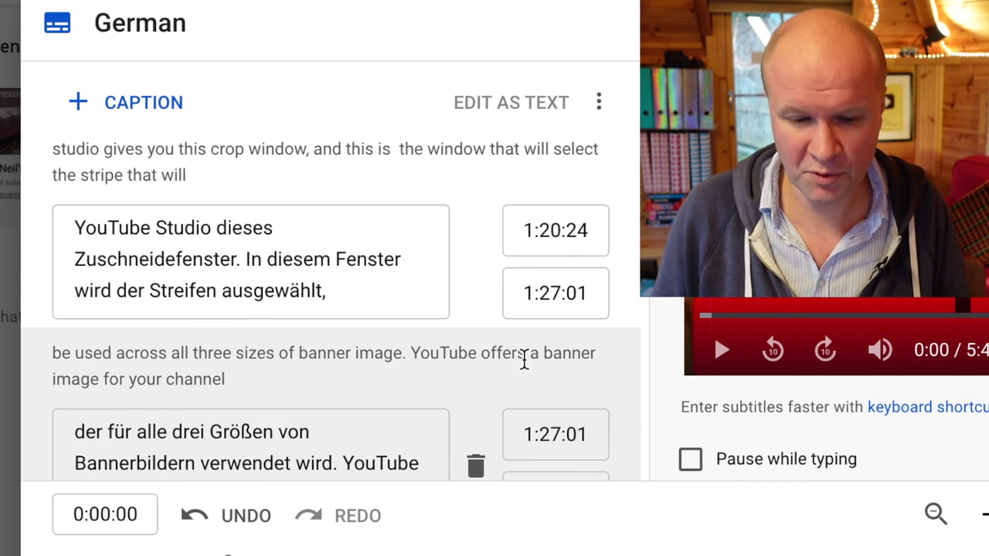
scroll(523, 358, "down", 1)
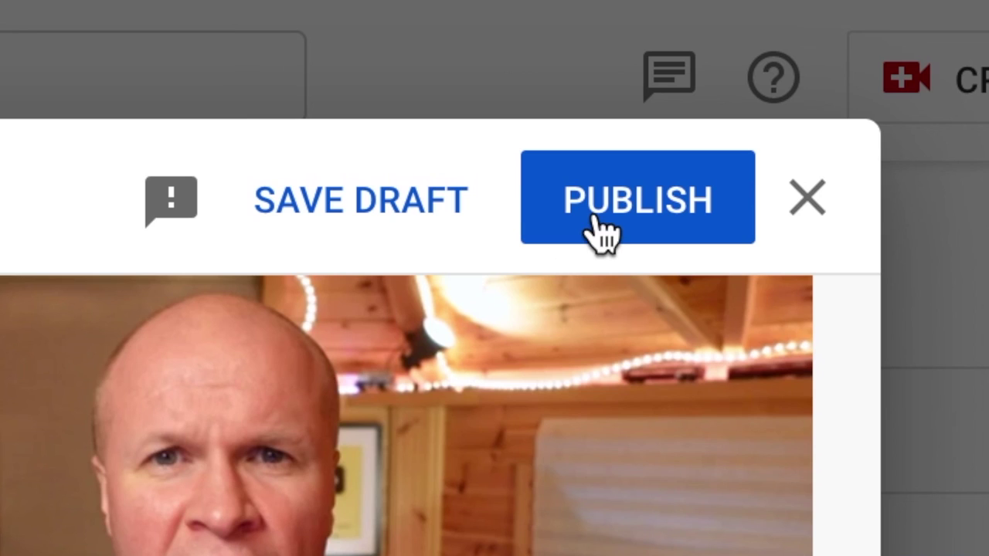
Publish the German subtitles, start a German title and description, and select the English title.
left_click(602, 230)
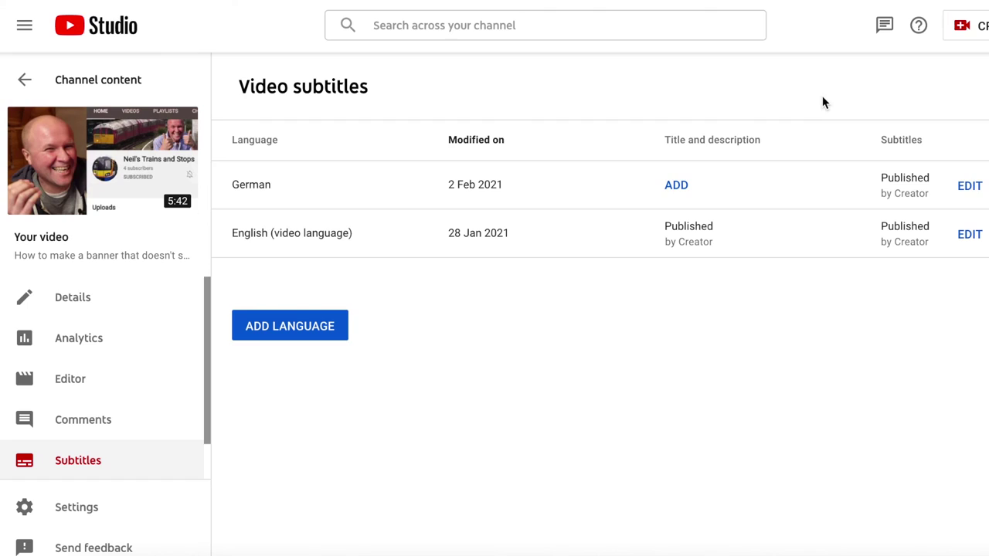
left_click(684, 195)
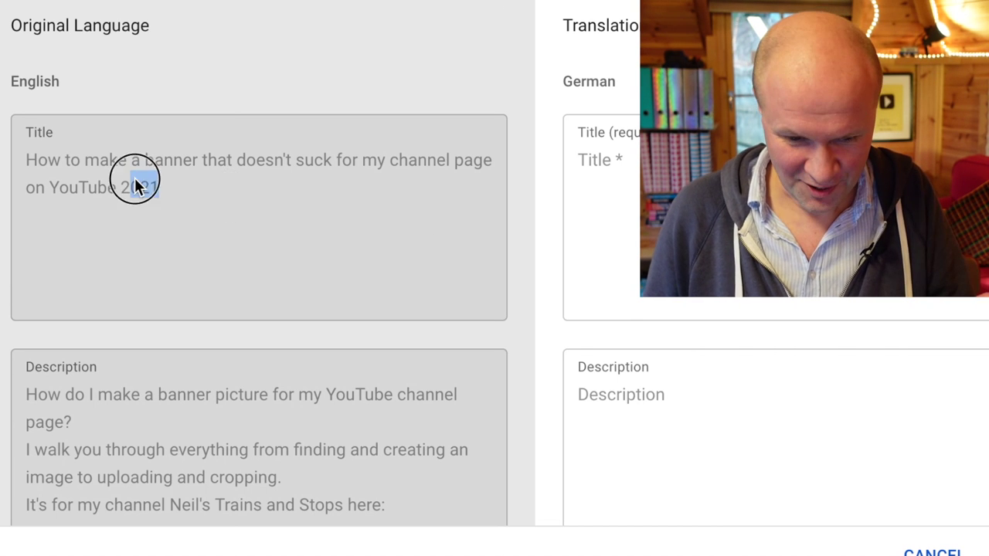
left_click_drag(134, 178, 44, 162)
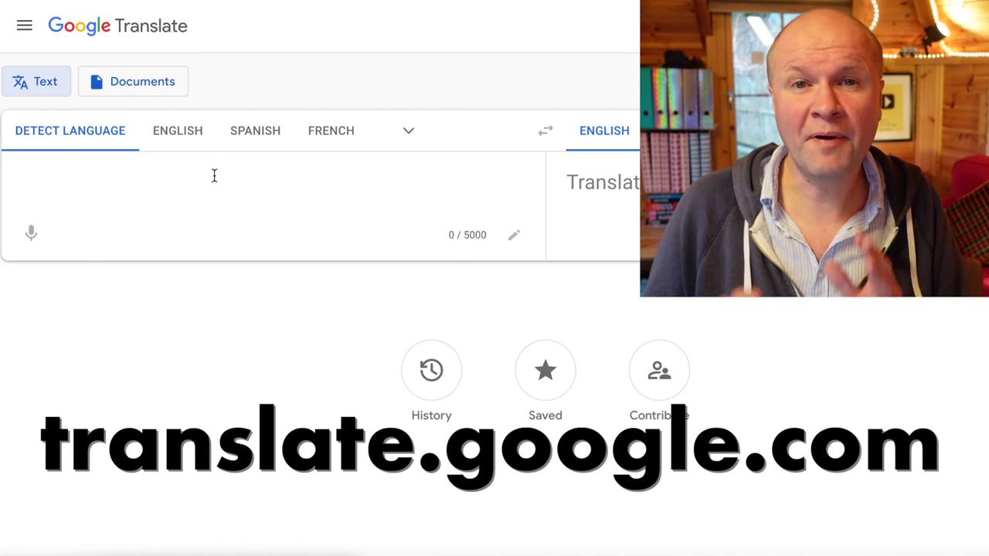
Translate the pasted English video title into German in Google Translate.
type("How to make a banner that doesn't suck for my channel page on YouTube 2021")
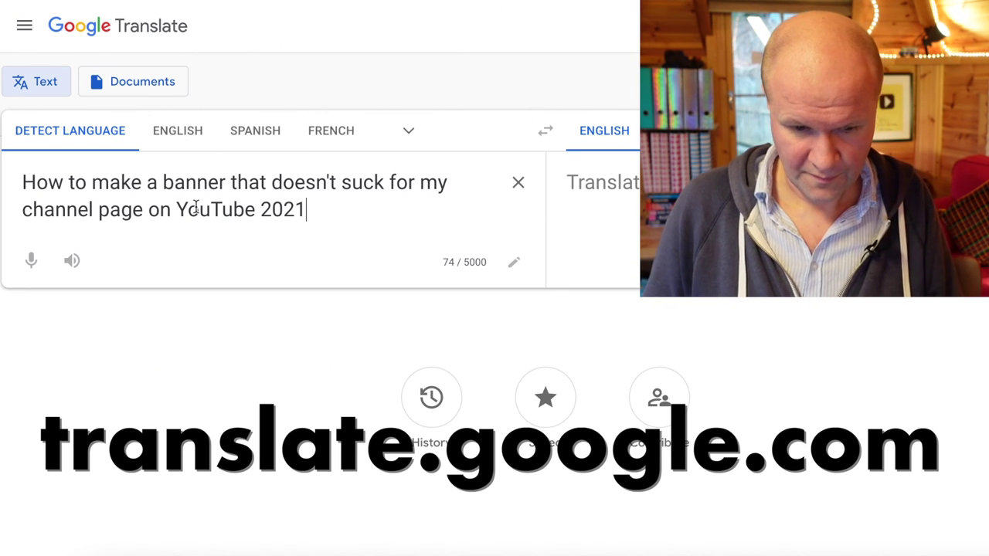
left_click(419, 131)
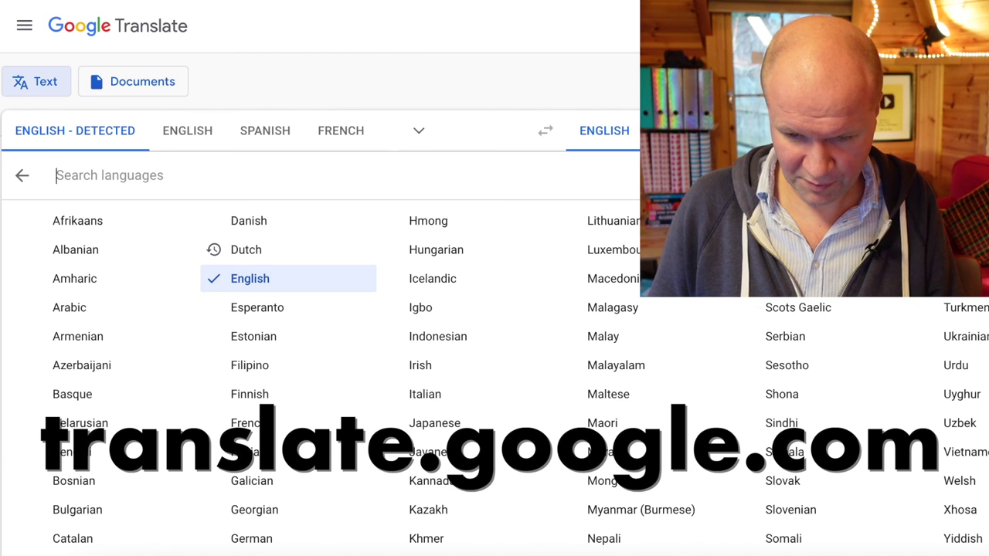
scroll(591, 272, "down", 3)
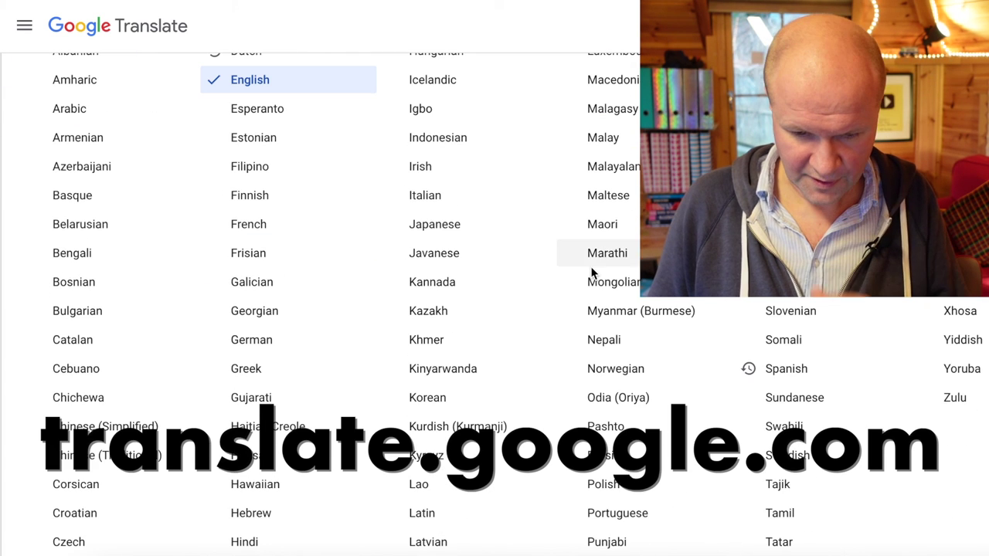
left_click(275, 345)
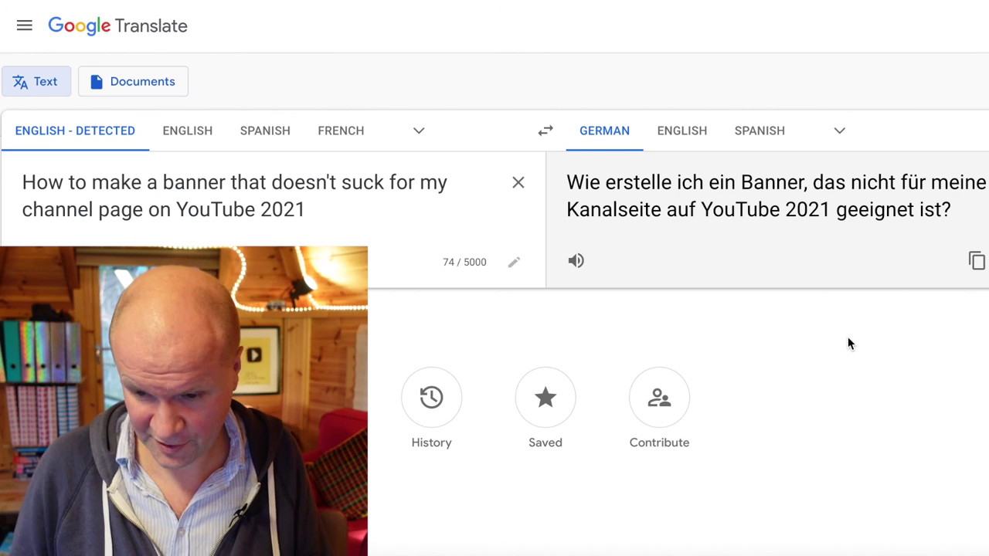
Enter the German title 'Wie erstelle ich ein Banner…' plus the translated description, and publish them.
left_click(978, 262)
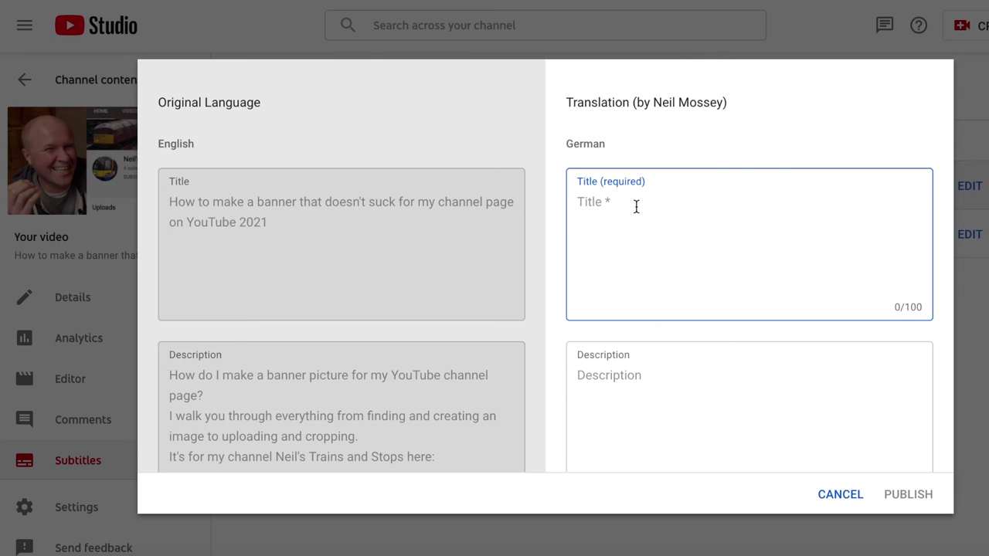
left_click(446, 394)
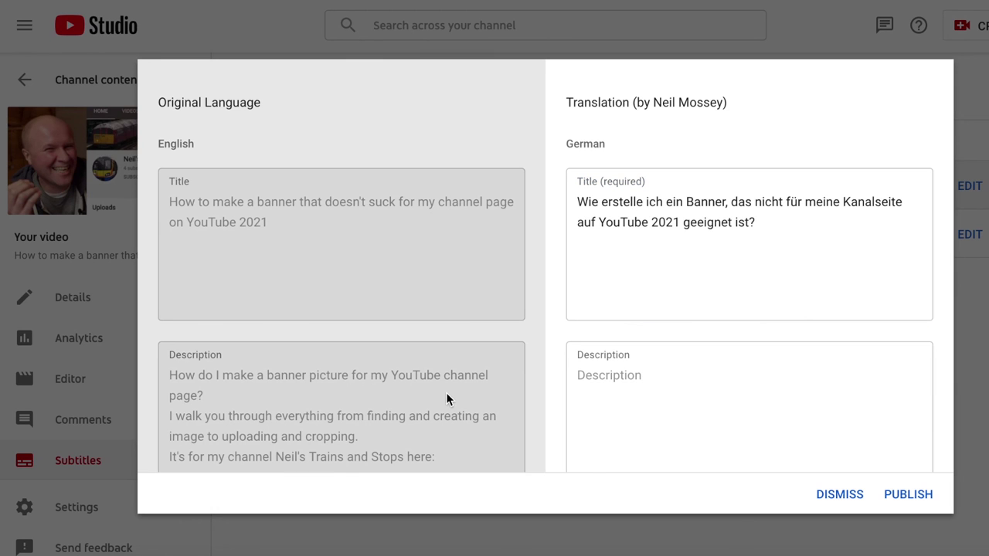
left_click_drag(169, 374, 316, 443)
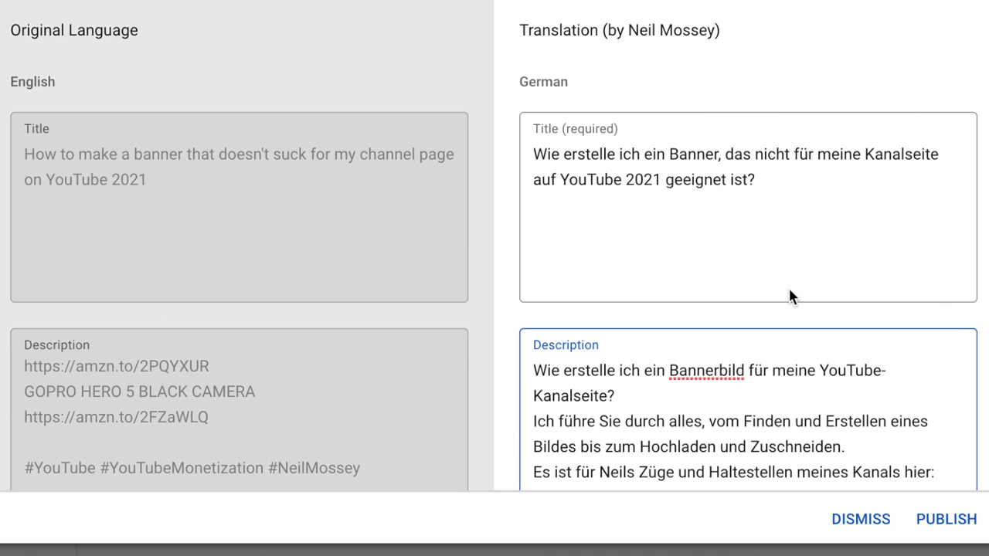
left_click(944, 519)
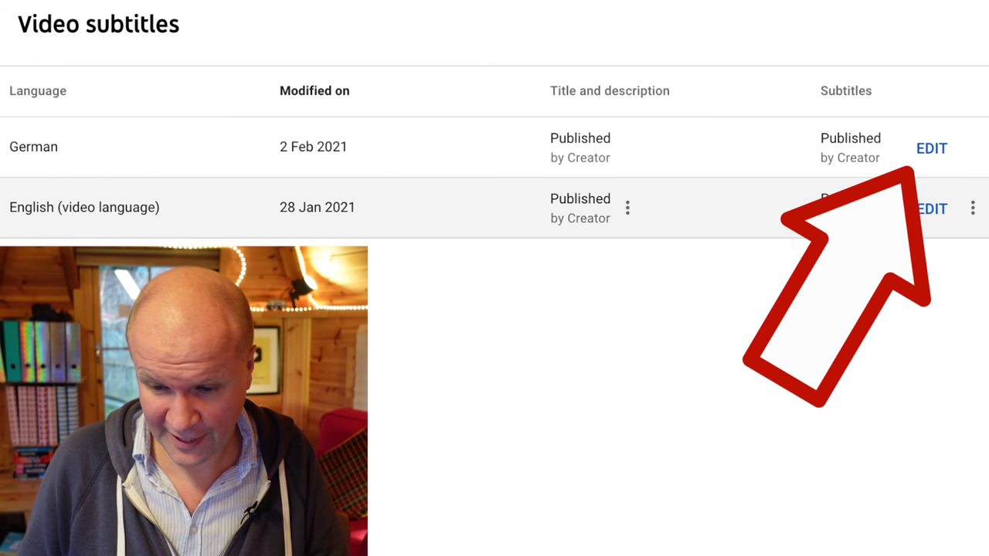
Reopen the German subtitles as plain text and select the entire German transcript.
left_click(935, 150)
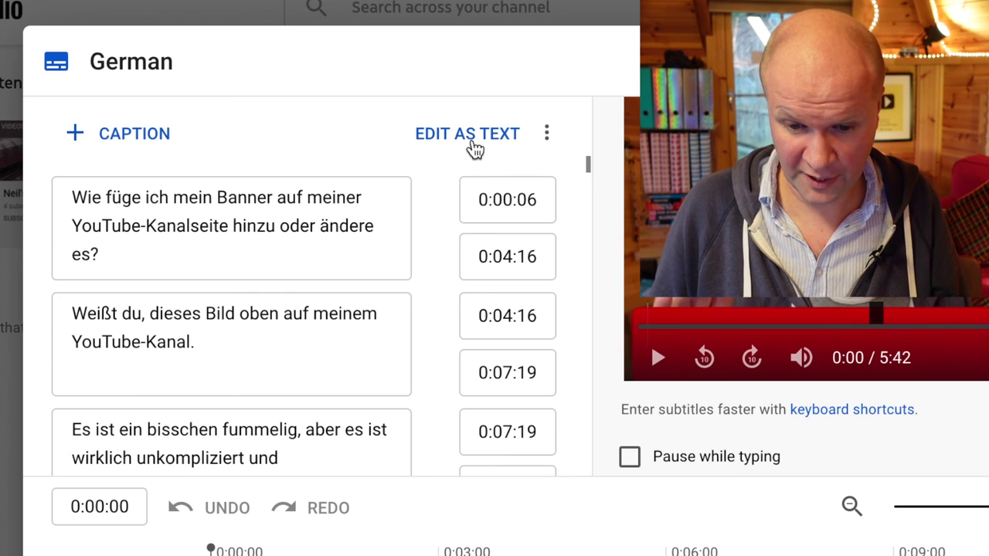
left_click(470, 143)
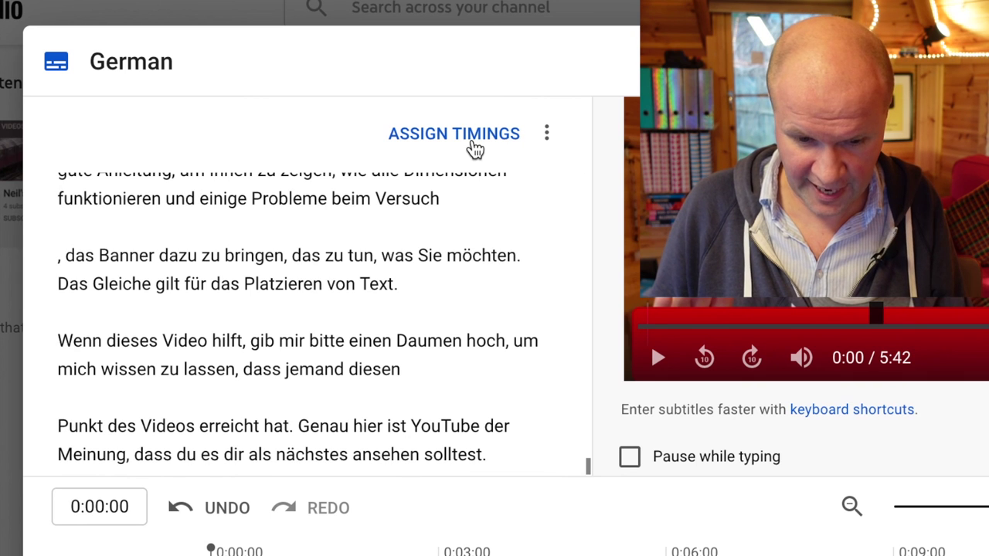
scroll(460, 292, "up", 5)
scroll(460, 293, "up", 5)
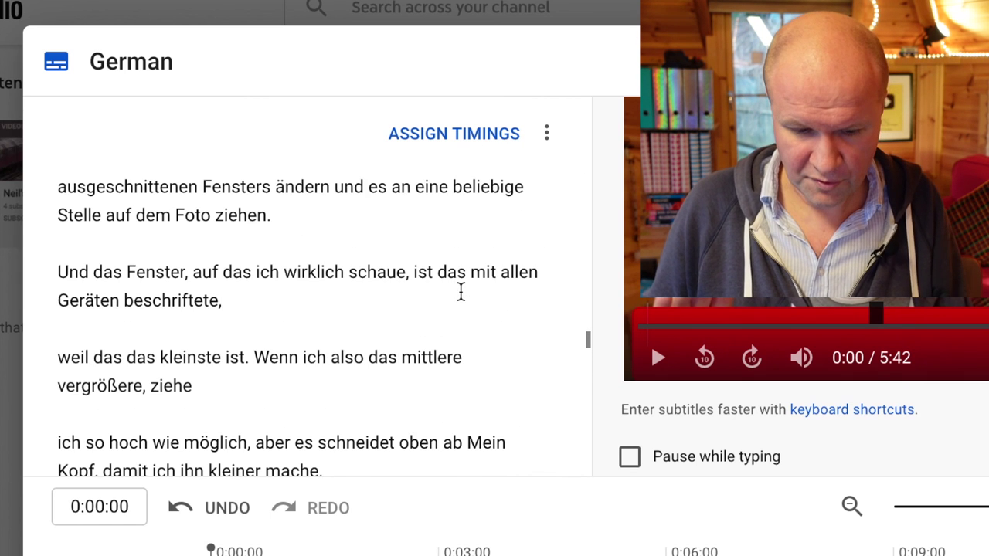
key("ctrl+a")
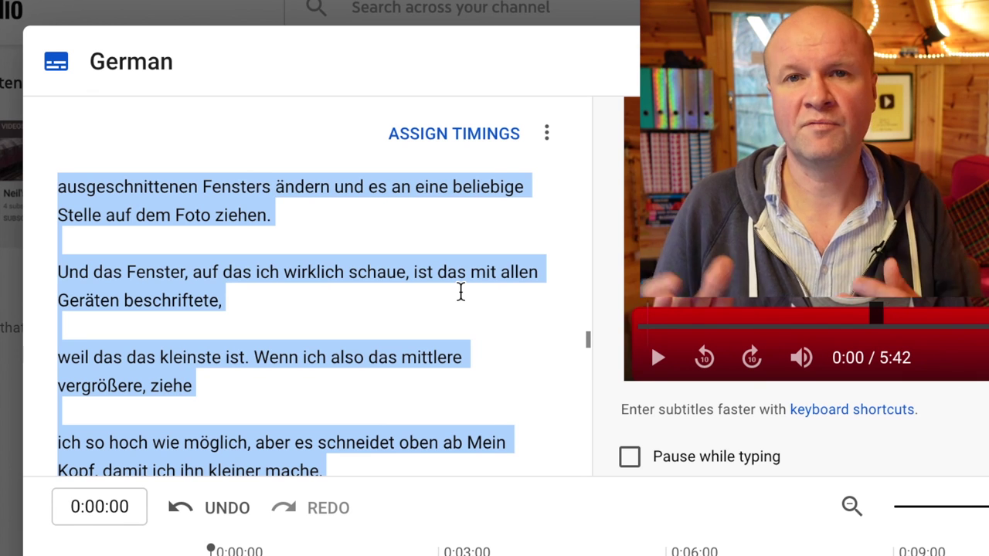